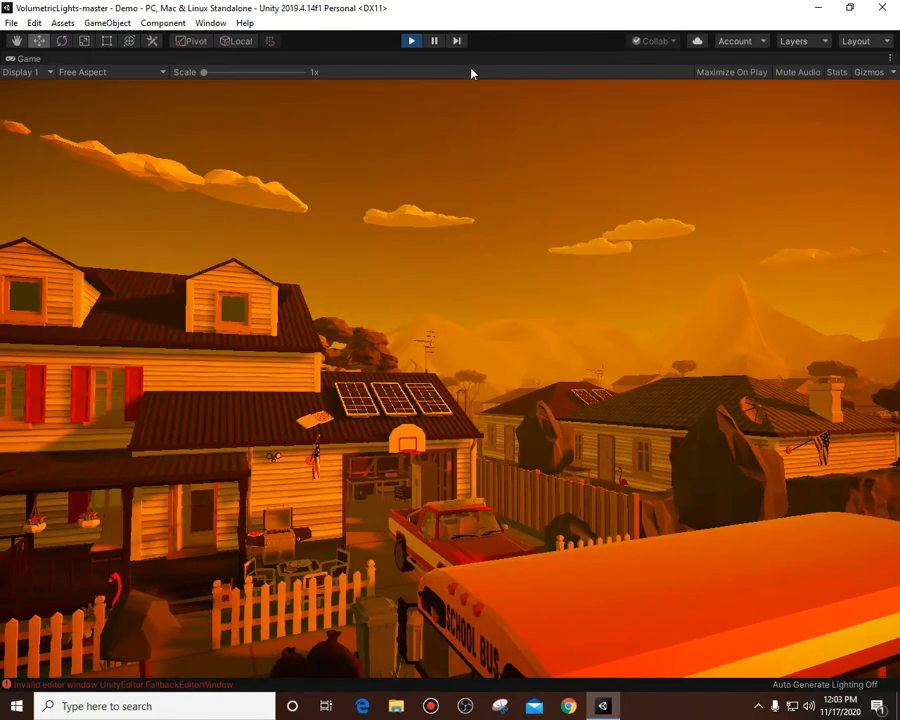
Step: Stop play mode and restore the maximized Game view to the normal editor layout
left_click(410, 42)
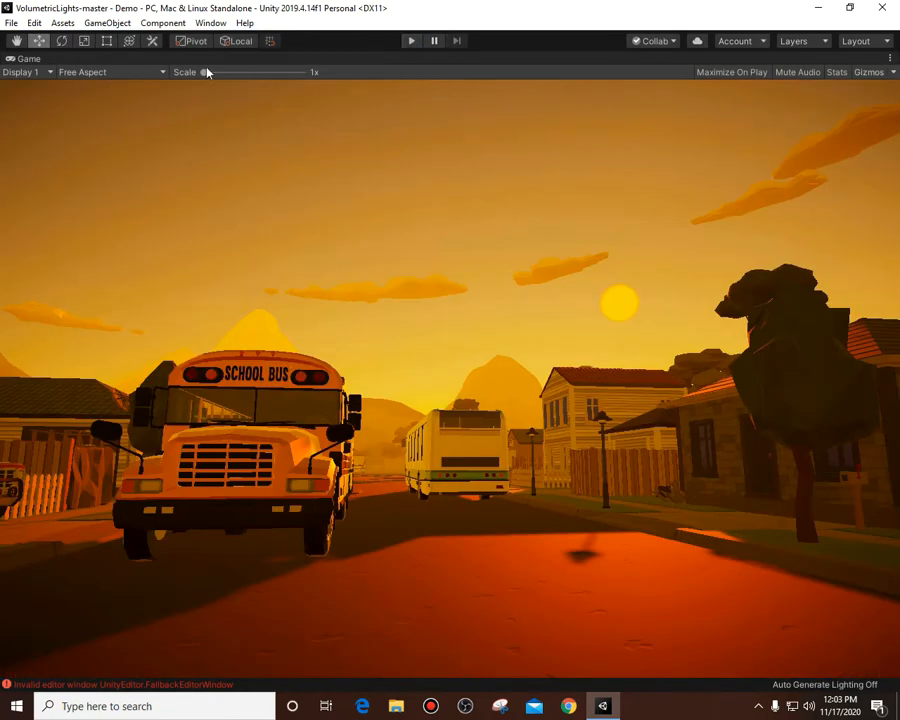
right_click(96, 64)
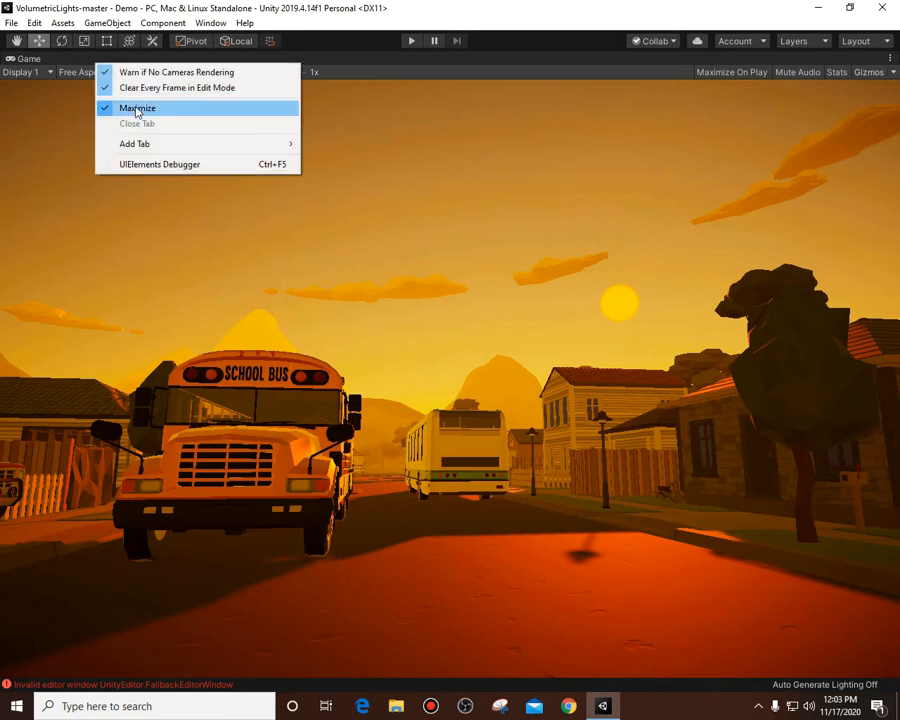
left_click(122, 107)
Step: Open the DemoTutorial scene from the PolygonTown Scenes folder and look around it in the Scene view
left_click(347, 626)
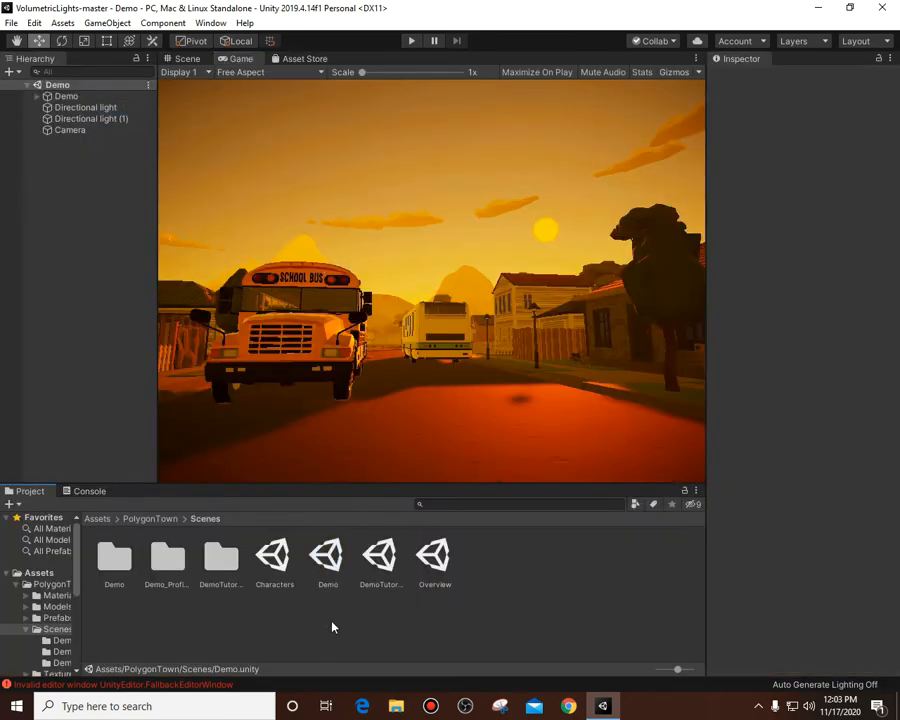
double_click(378, 566)
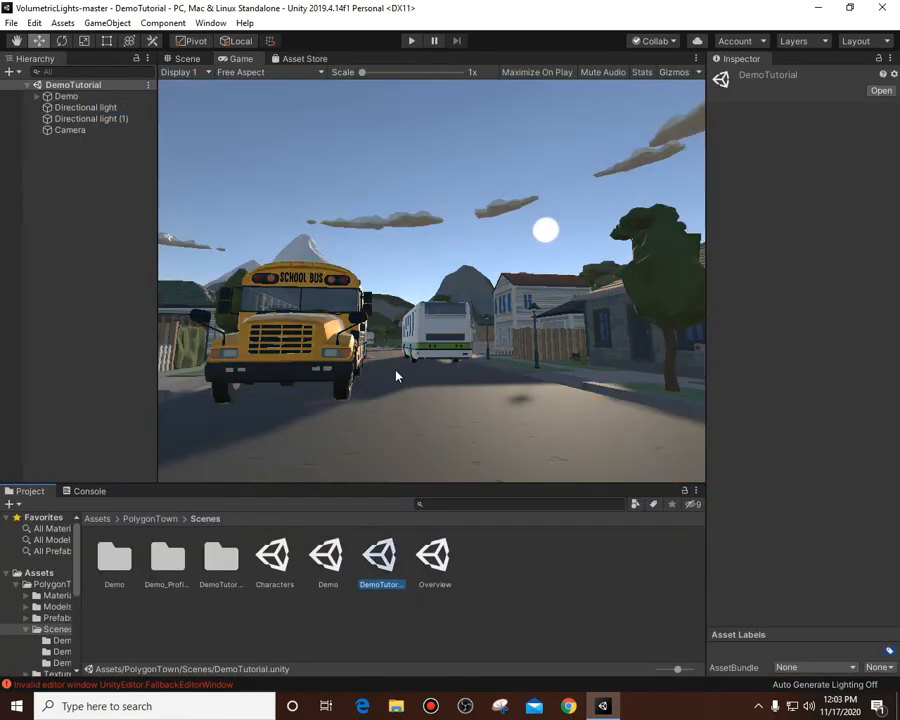
left_click(201, 61)
right_click_drag(376, 254, 76, 326)
right_click_drag(368, 290, 440, 340)
Step: Try changing the X rotation of the first Directional light and undo the change
left_click(72, 130)
left_click(80, 107)
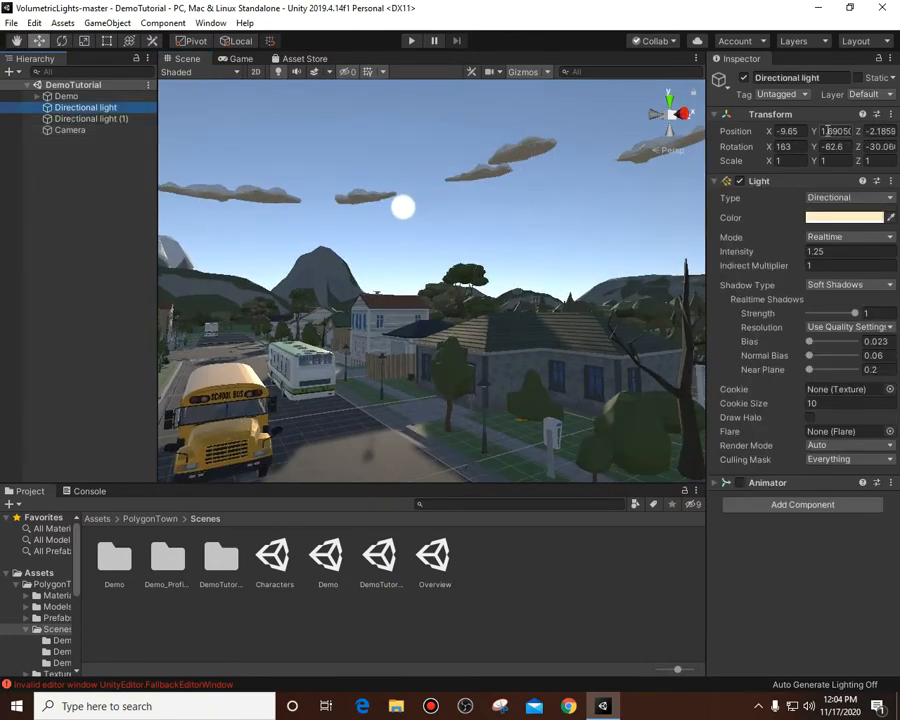
left_click_drag(768, 149, 855, 234)
key("ctrl+z")
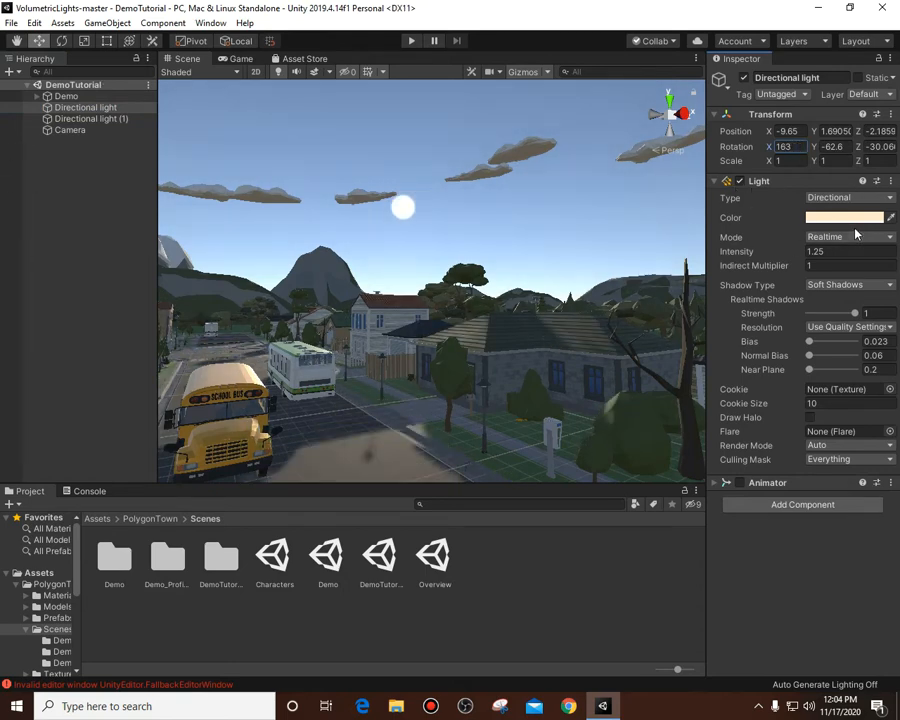
Step: Show the Game view and the root Assets folder, and clear the object selection
left_click(243, 59)
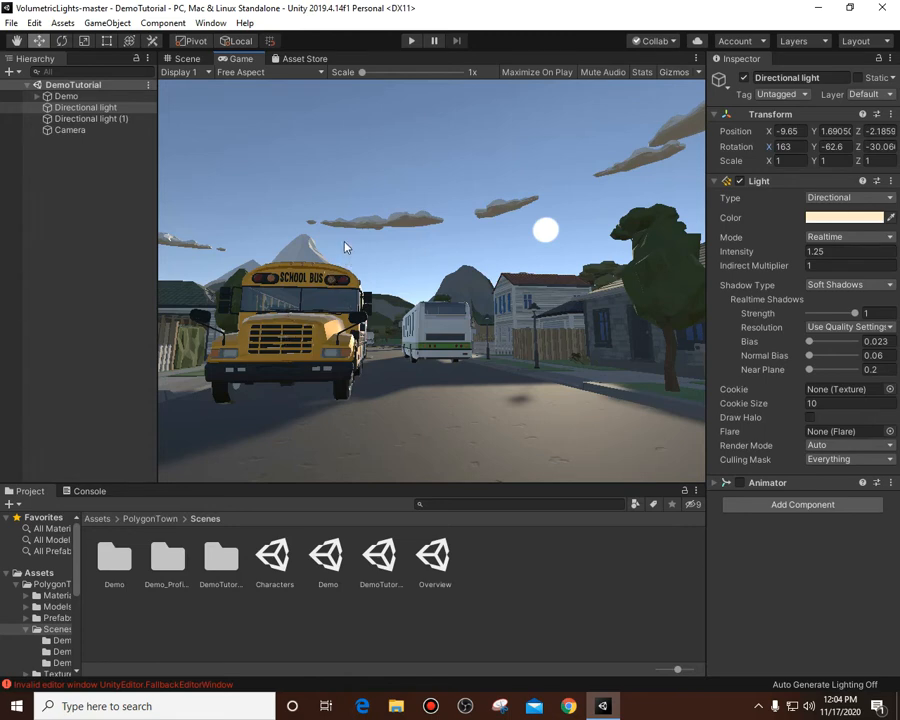
left_click(97, 519)
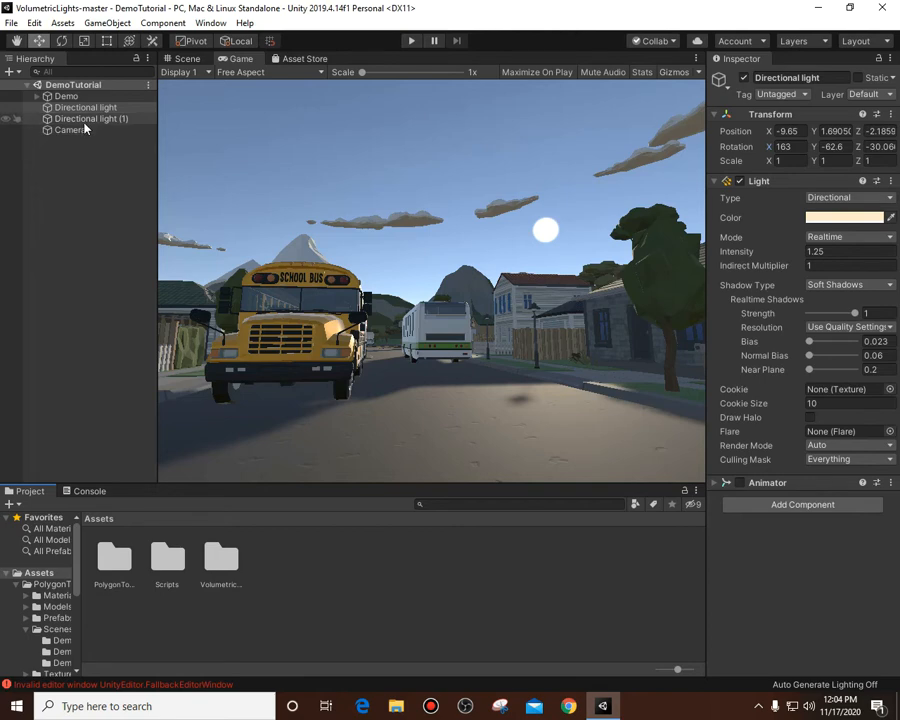
left_click(101, 176)
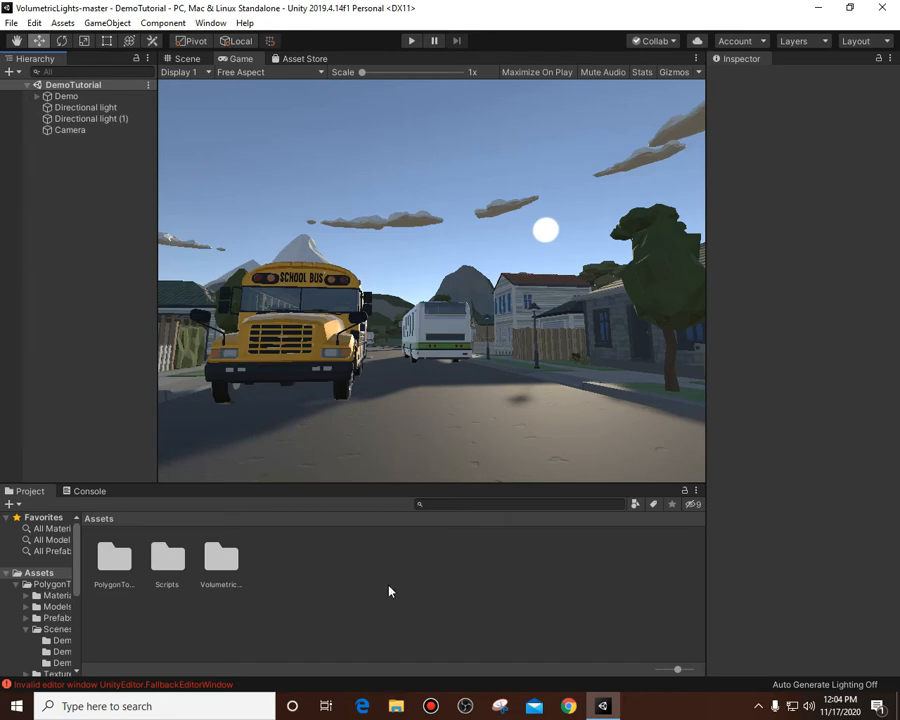
Step: In File Explorer, find the Volumetric Lights package in UnityPackages on the Unity (F:) drive and bring it into the Unity project for import
left_click(392, 707)
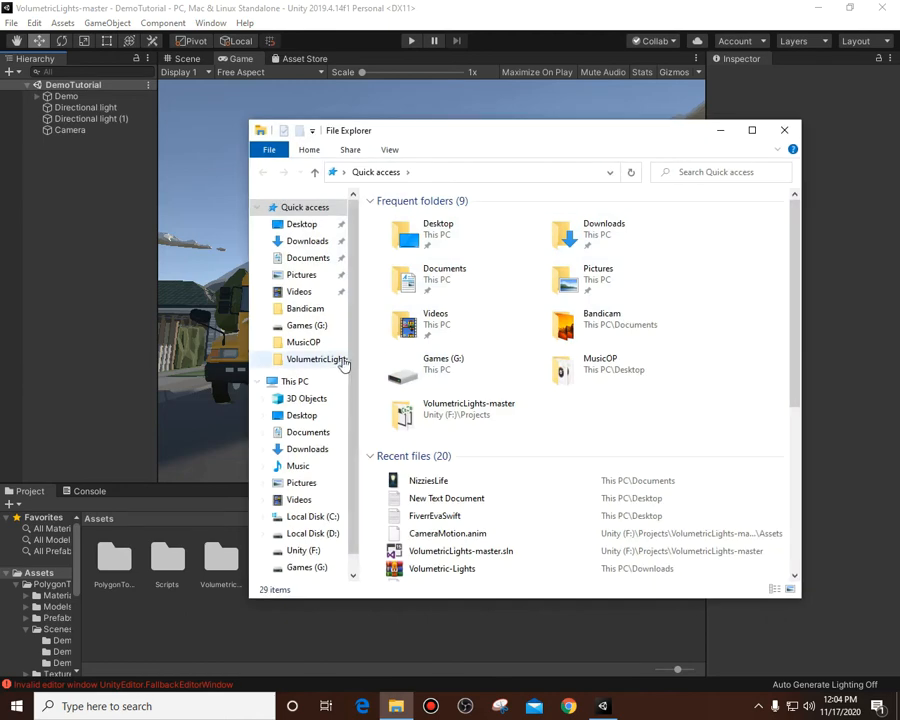
scroll(340, 420, "down", 2)
left_click(305, 523)
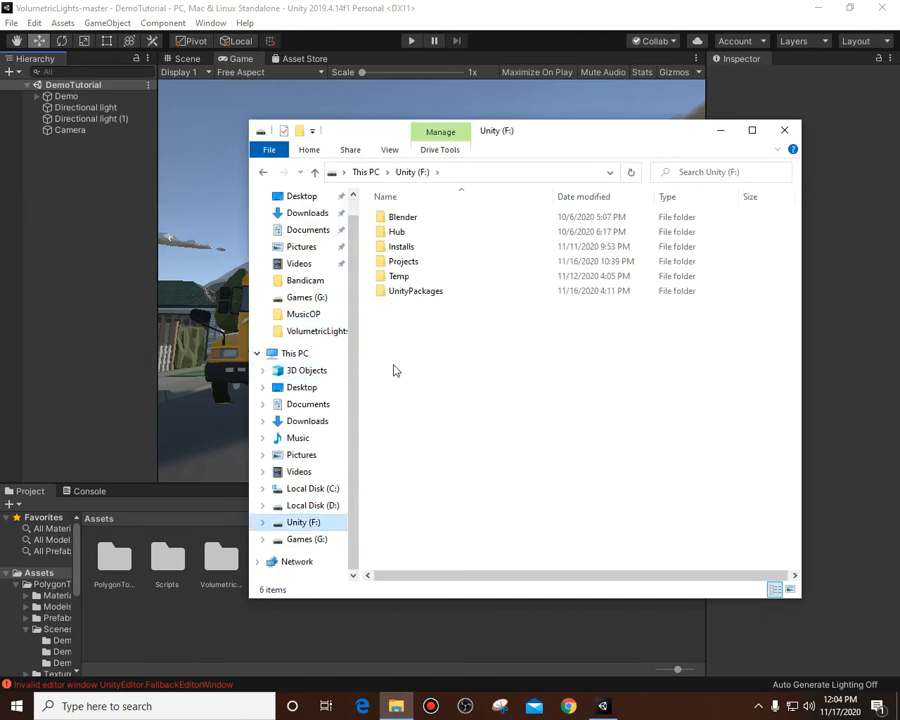
double_click(402, 291)
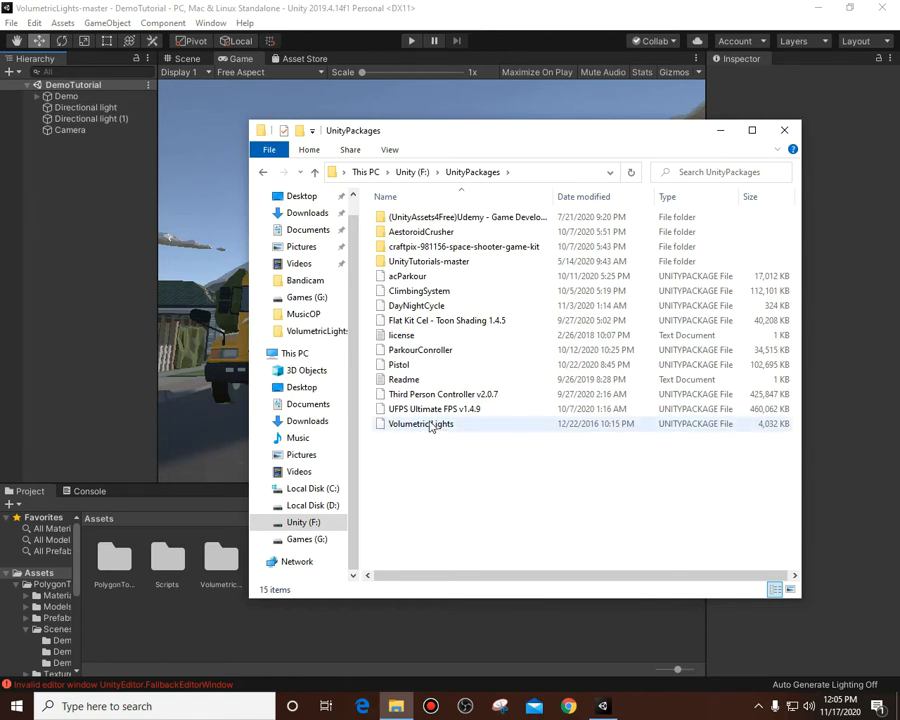
left_click_drag(431, 426, 227, 640)
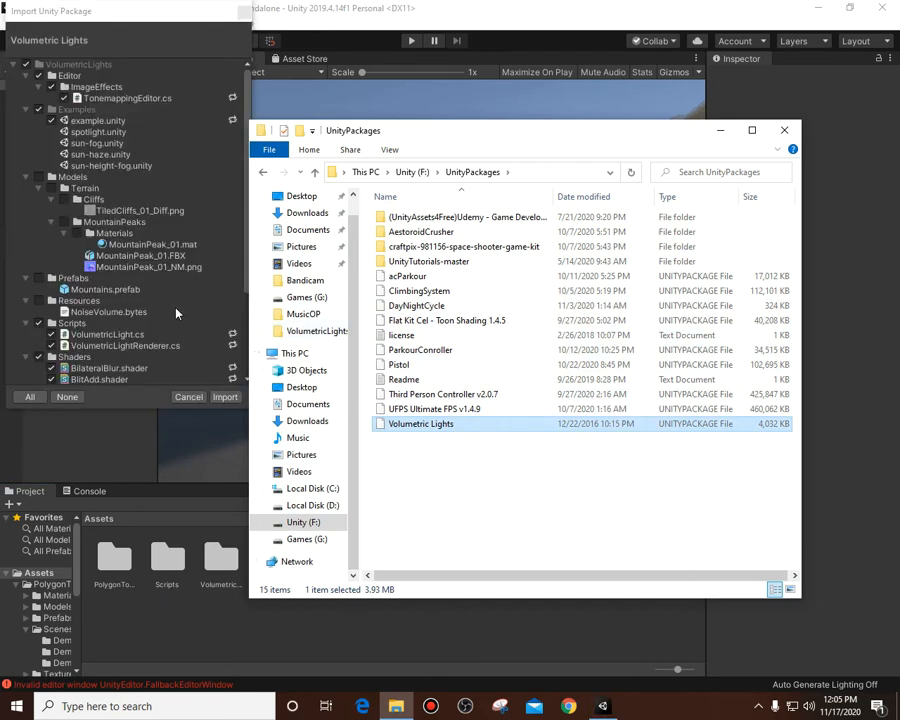
Step: Examine the contents of the Volumetric Lights package and close the import window without importing
scroll(154, 263, "down", 4)
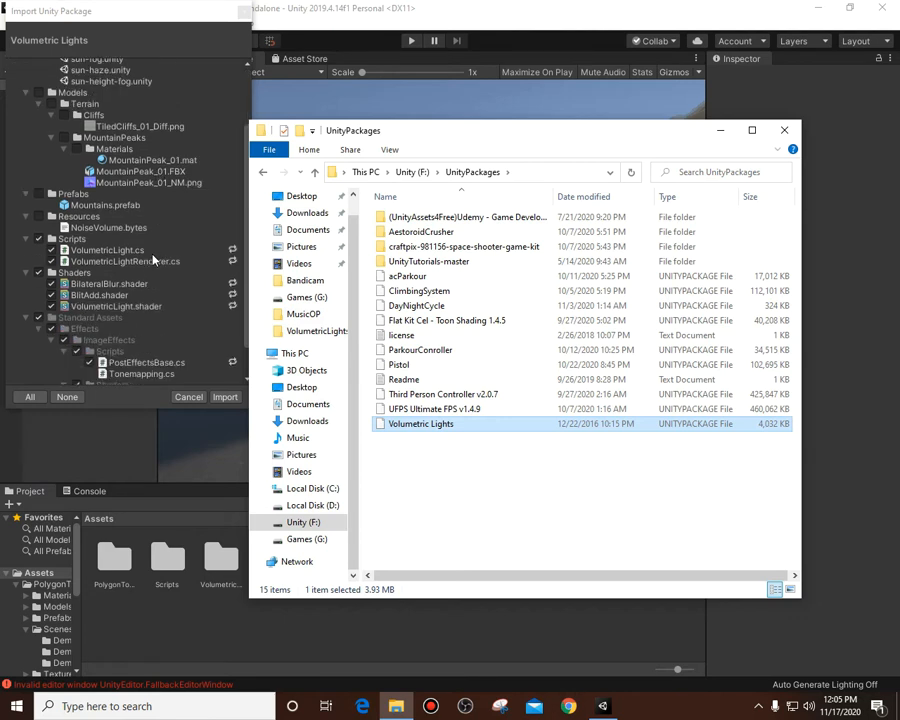
scroll(128, 222, "down", 2)
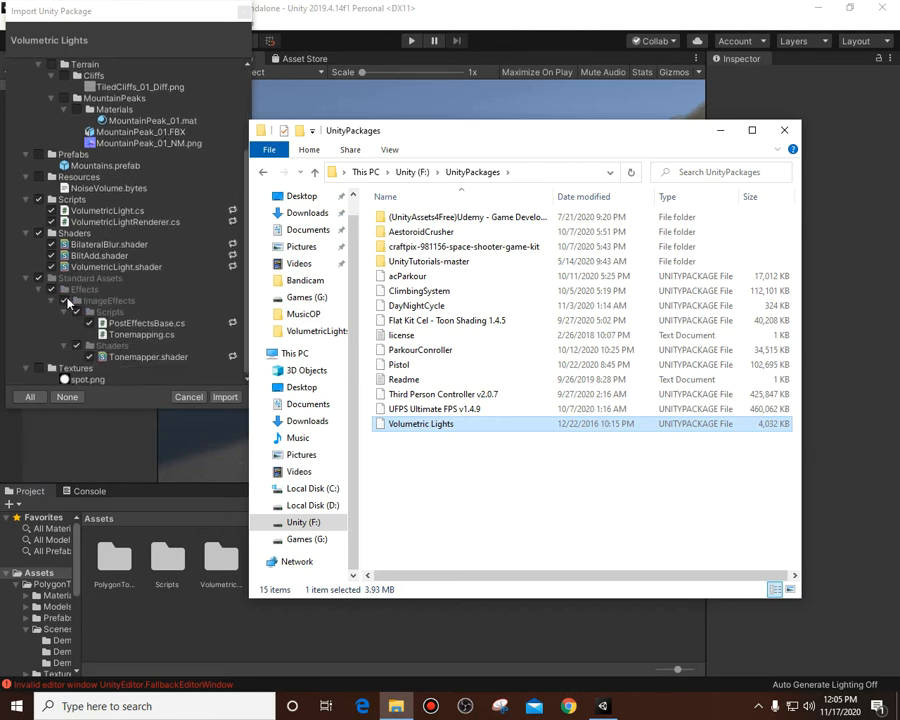
scroll(37, 287, "up", 6)
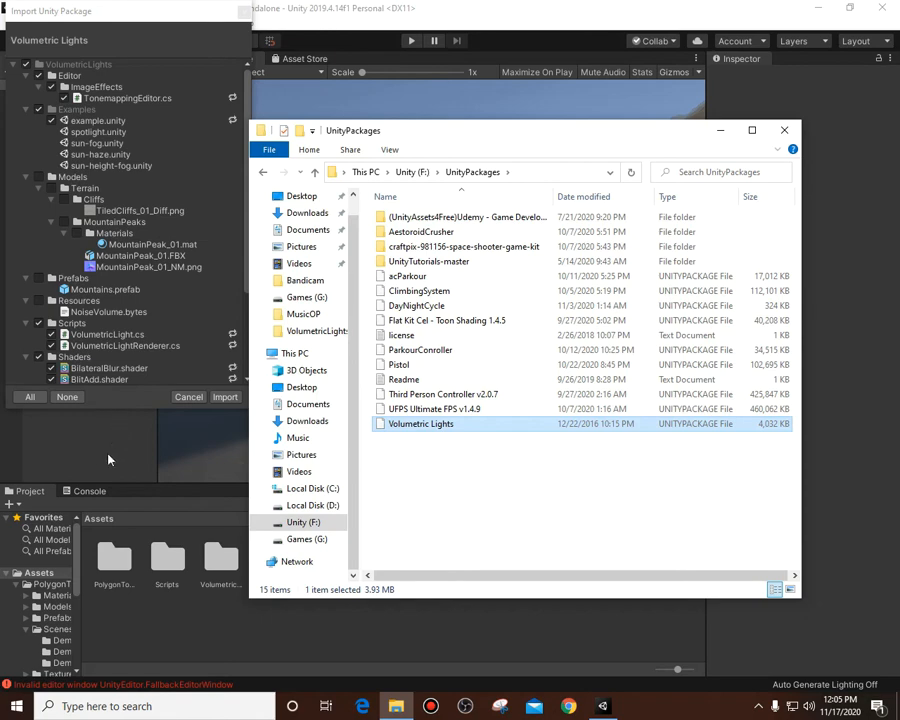
scroll(95, 300, "down", 5)
scroll(105, 270, "up", 5)
left_click(244, 11)
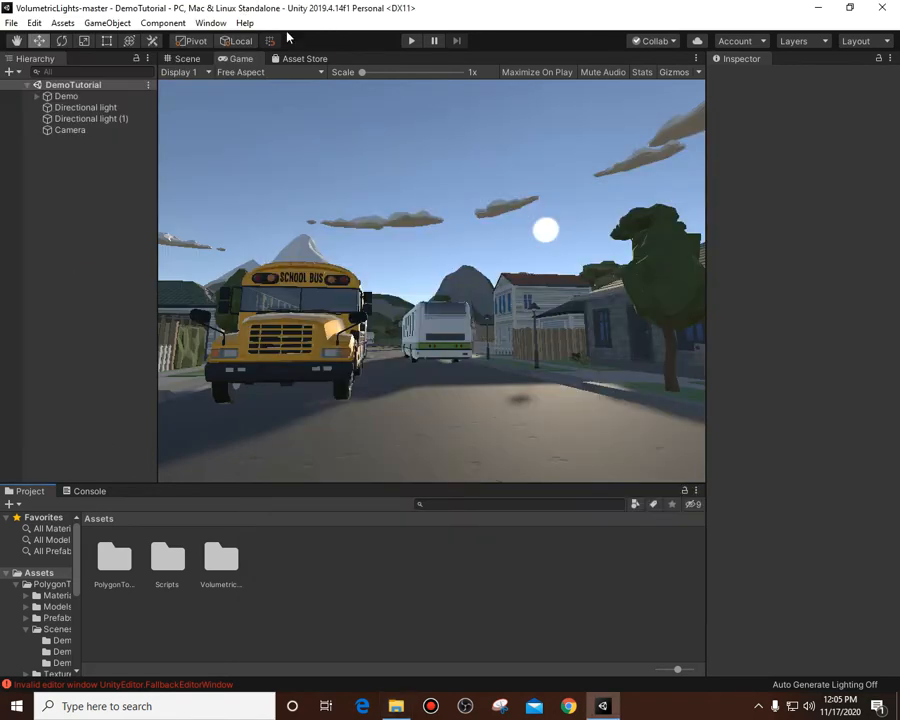
Step: Clear the console messages and return to the project's Assets folder
left_click(89, 491)
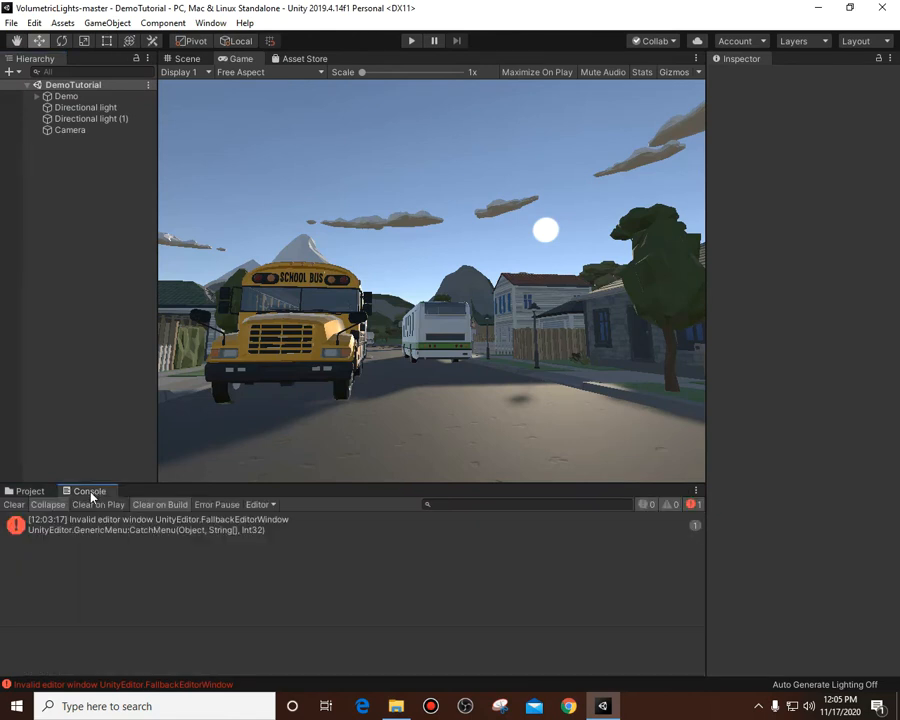
left_click(12, 503)
left_click(18, 492)
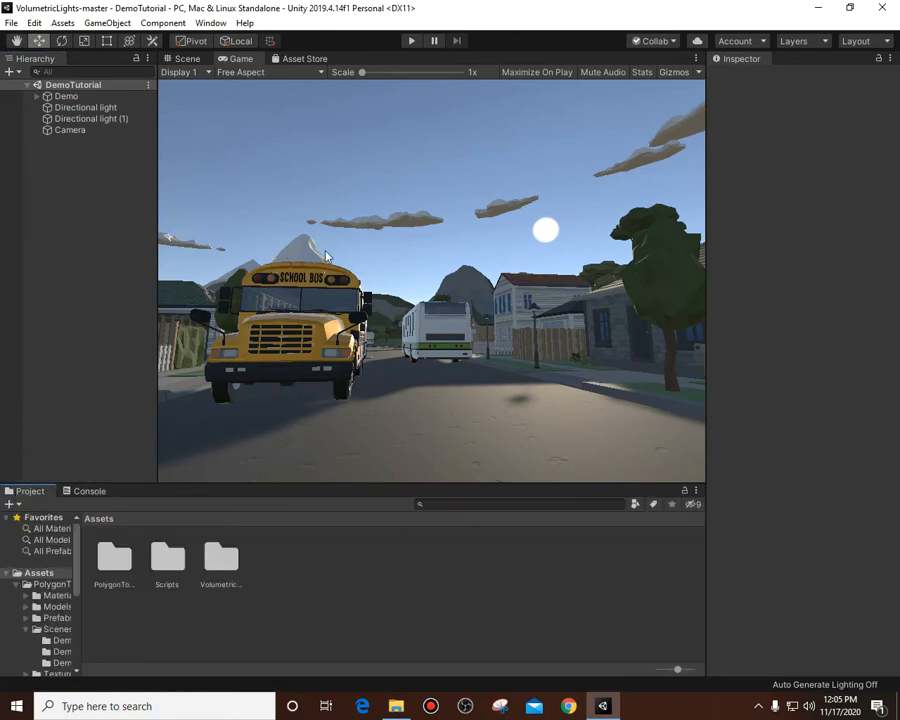
left_click(95, 98)
left_click_drag(88, 108, 94, 97)
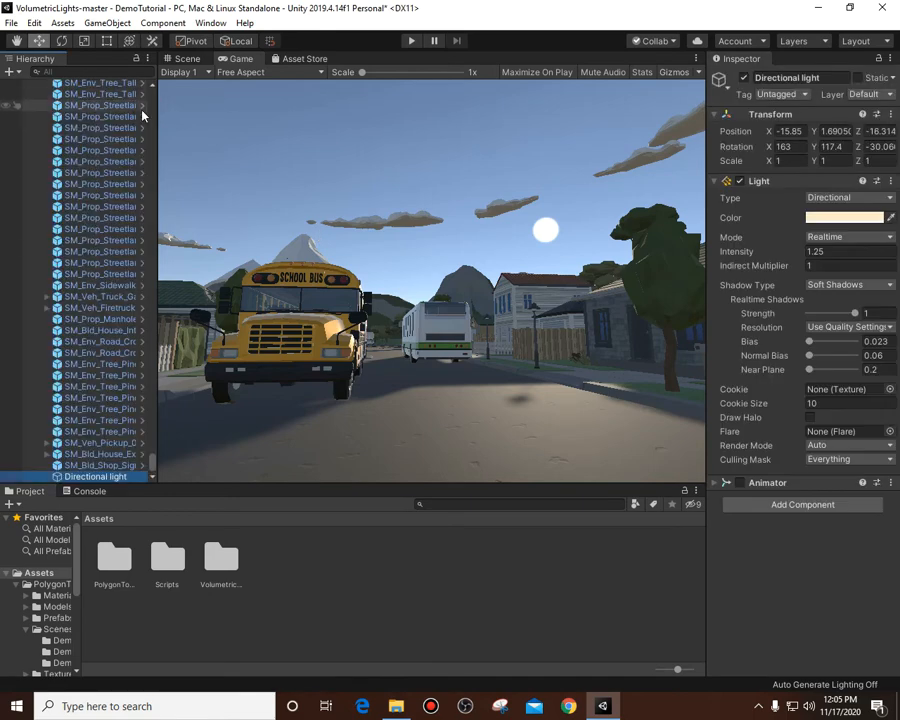
key("Left")
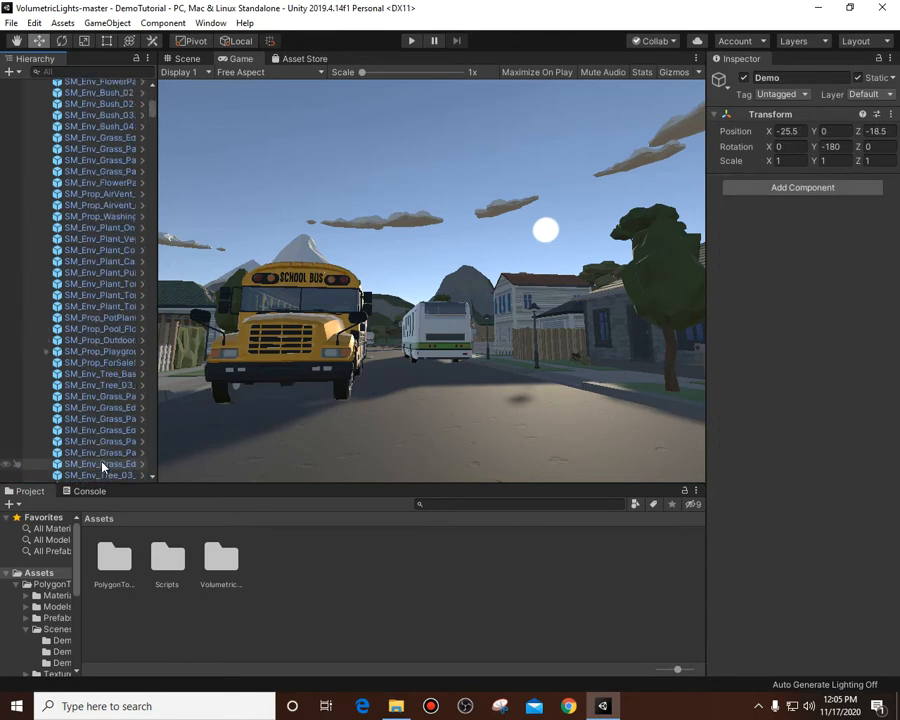
key("Left")
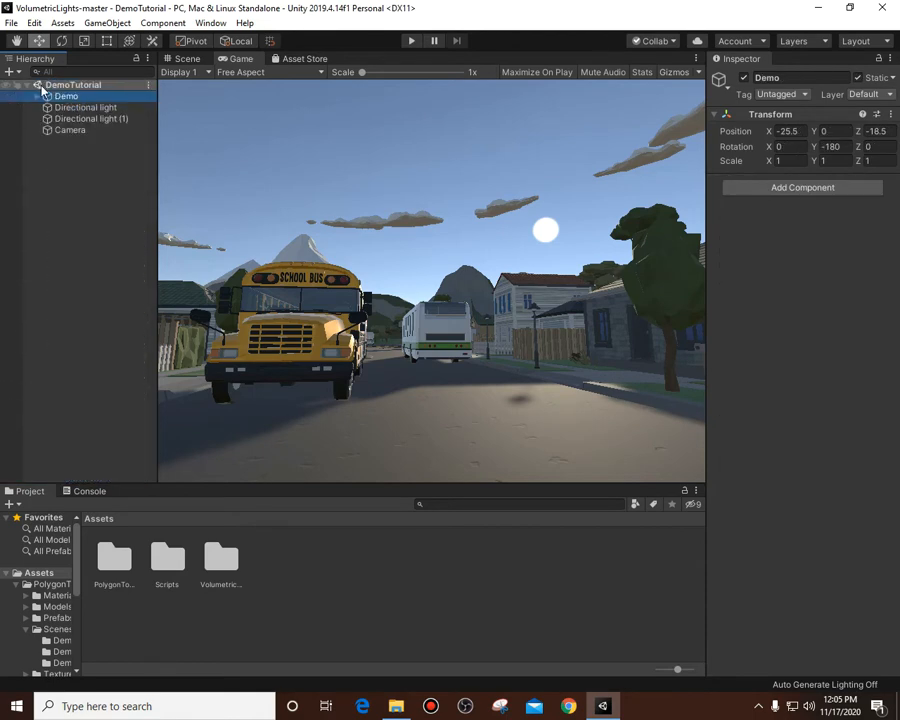
left_click(87, 107)
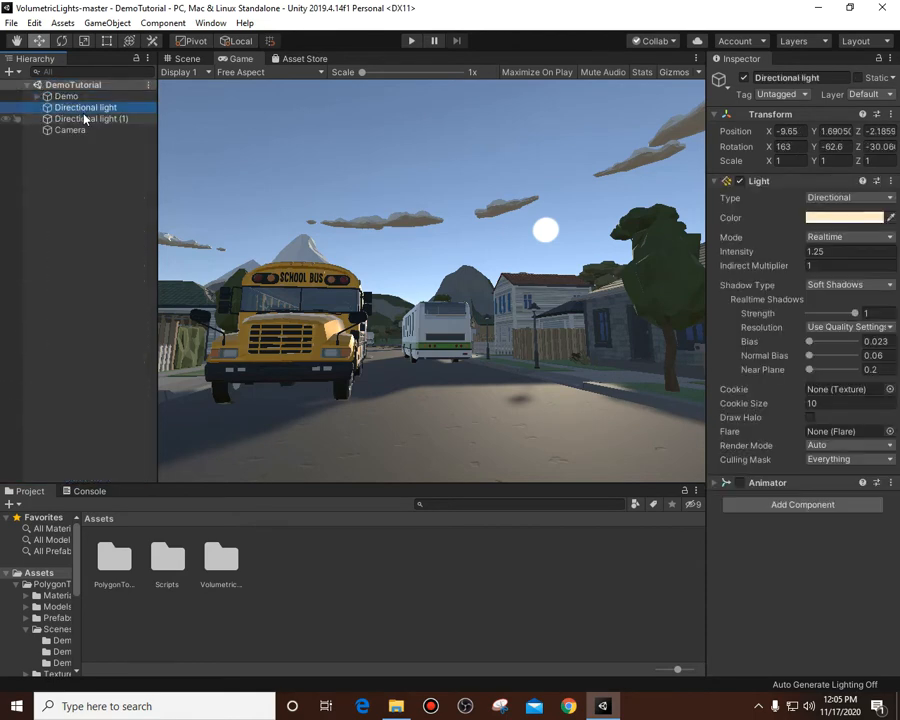
left_click(792, 505)
left_click(792, 508)
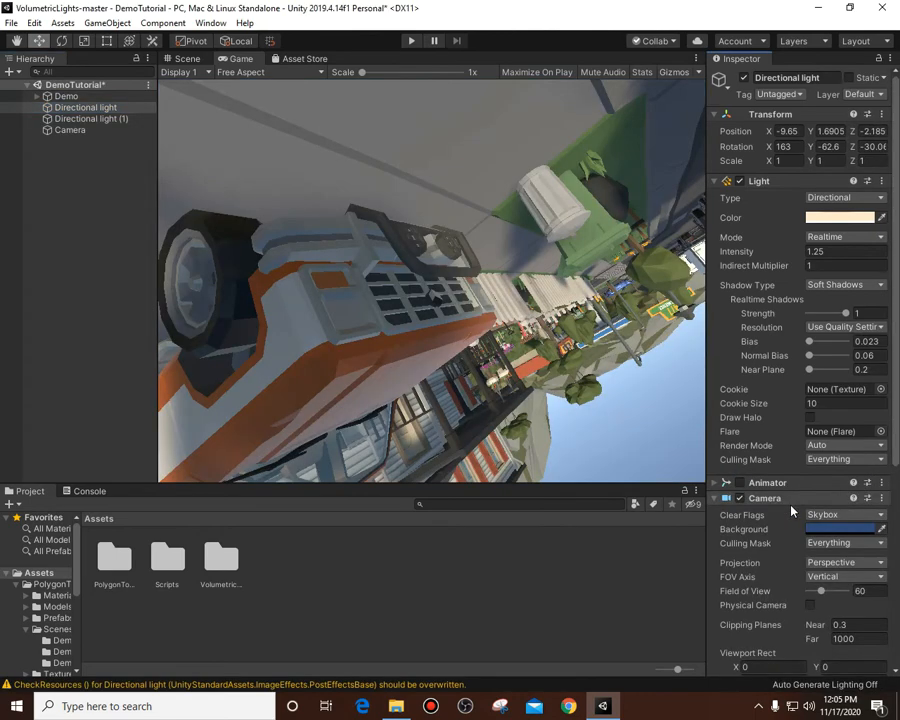
key("ctrl+z")
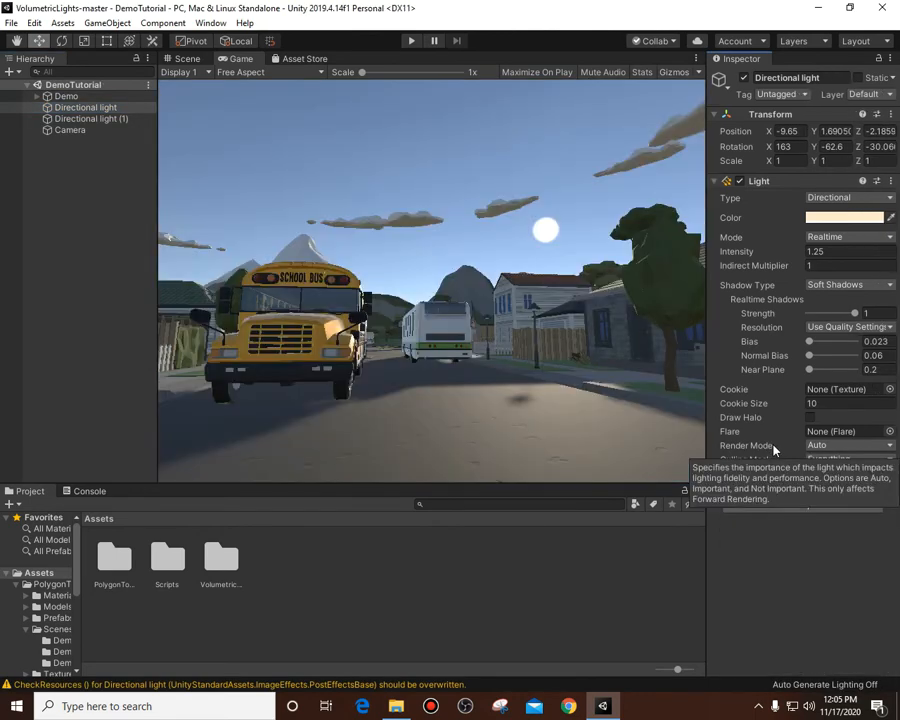
left_click(3, 344)
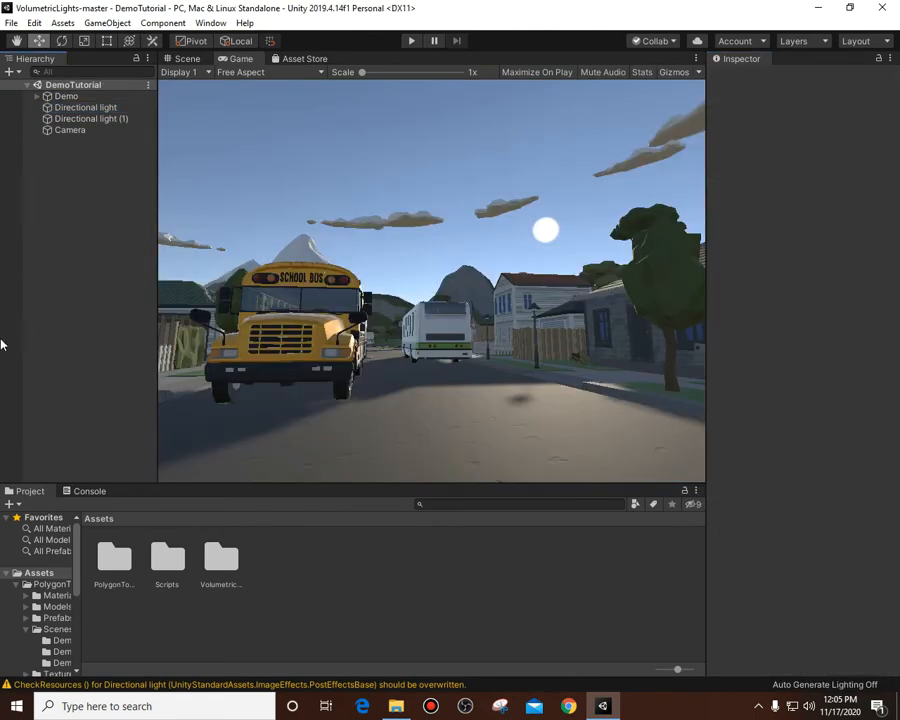
left_click(90, 98)
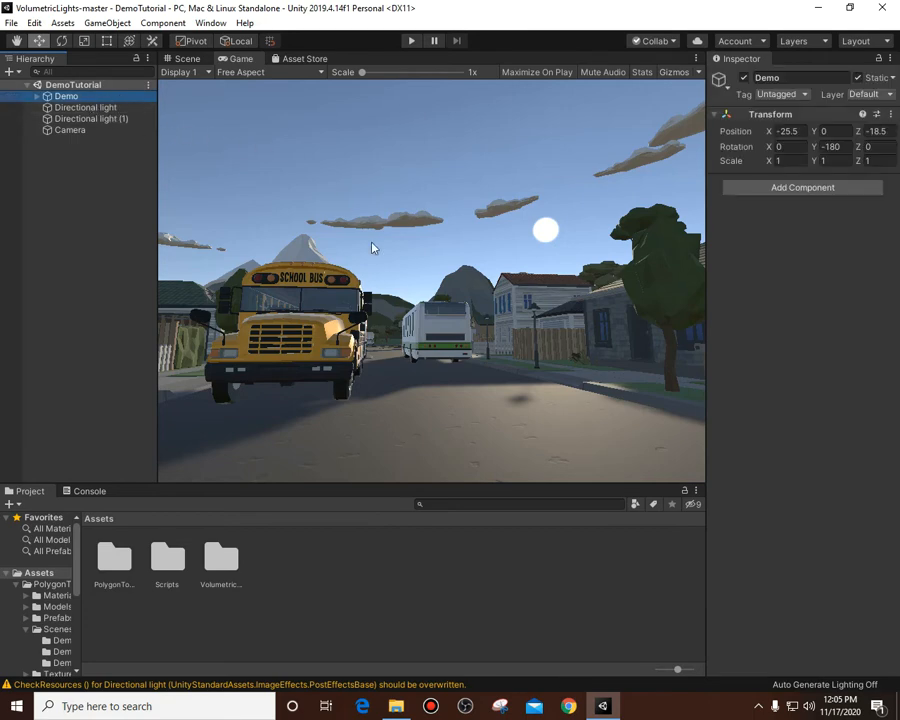
key("F2")
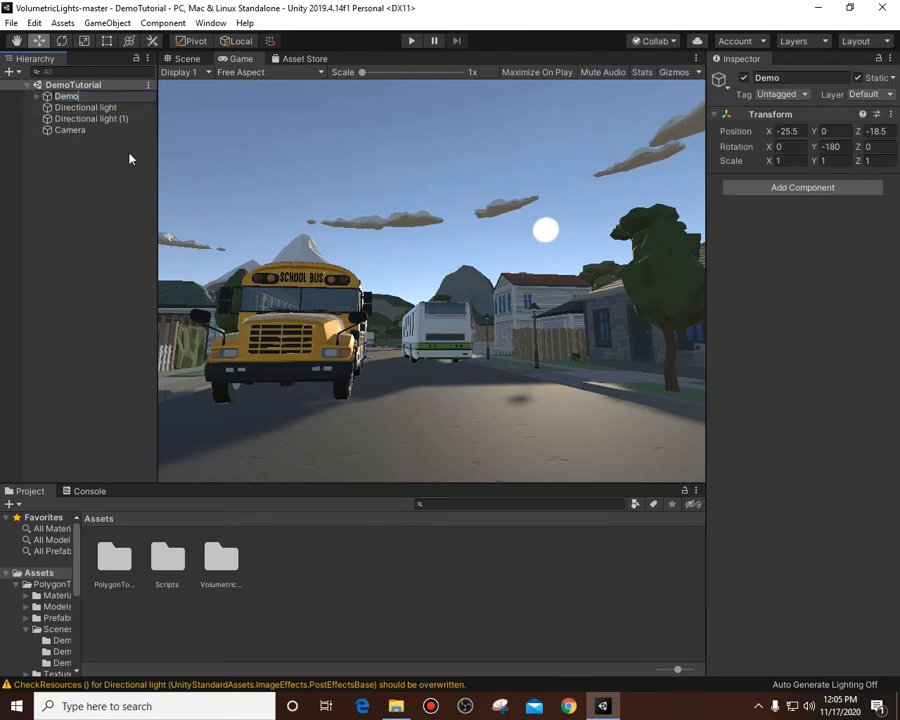
Step: Add the Volumetric Light component to the first Directional light
left_click(85, 107)
left_click(776, 502)
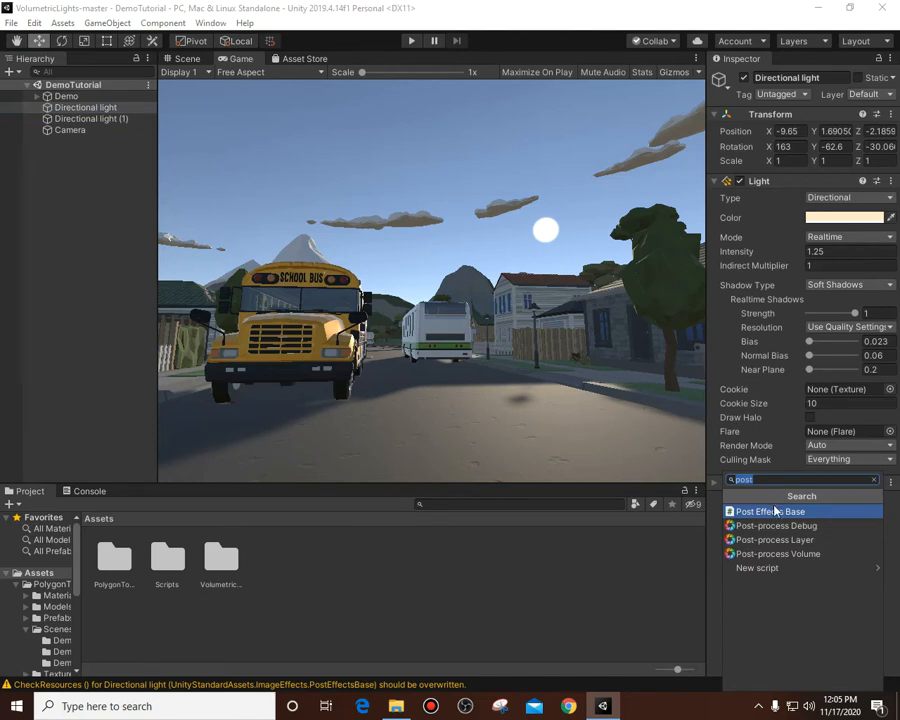
type("vol")
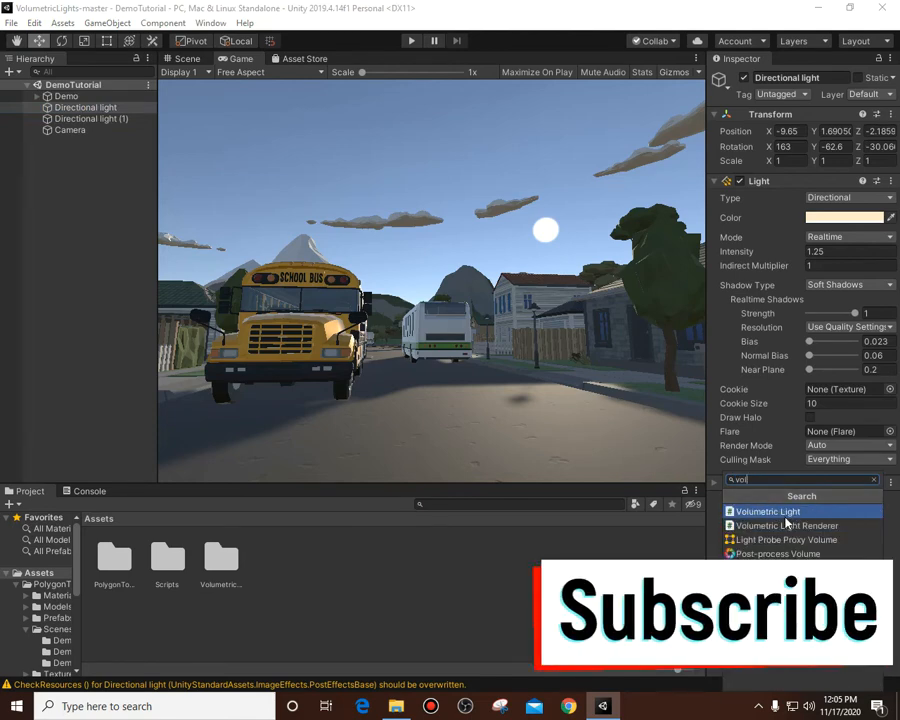
left_click(767, 511)
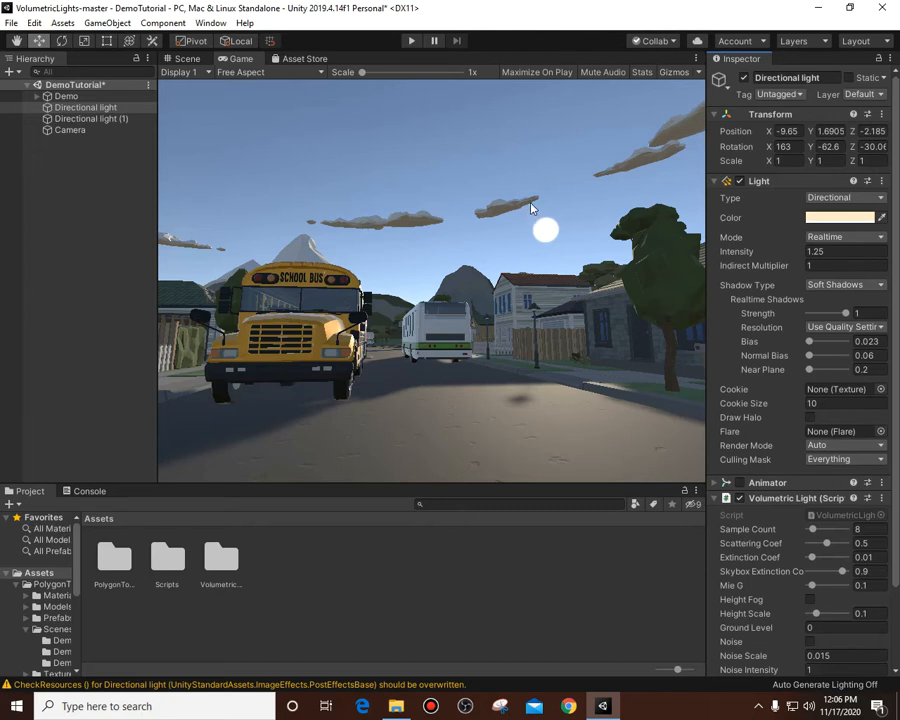
Step: Add the Volumetric Light Renderer component to the Camera and clear the selection
left_click(72, 130)
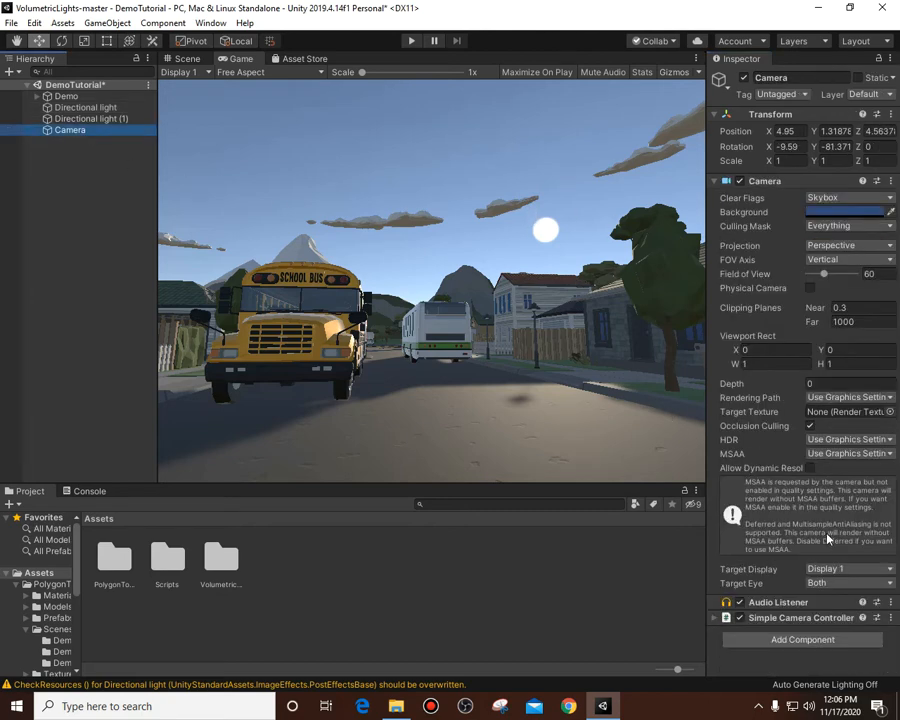
left_click(797, 641)
type("vol")
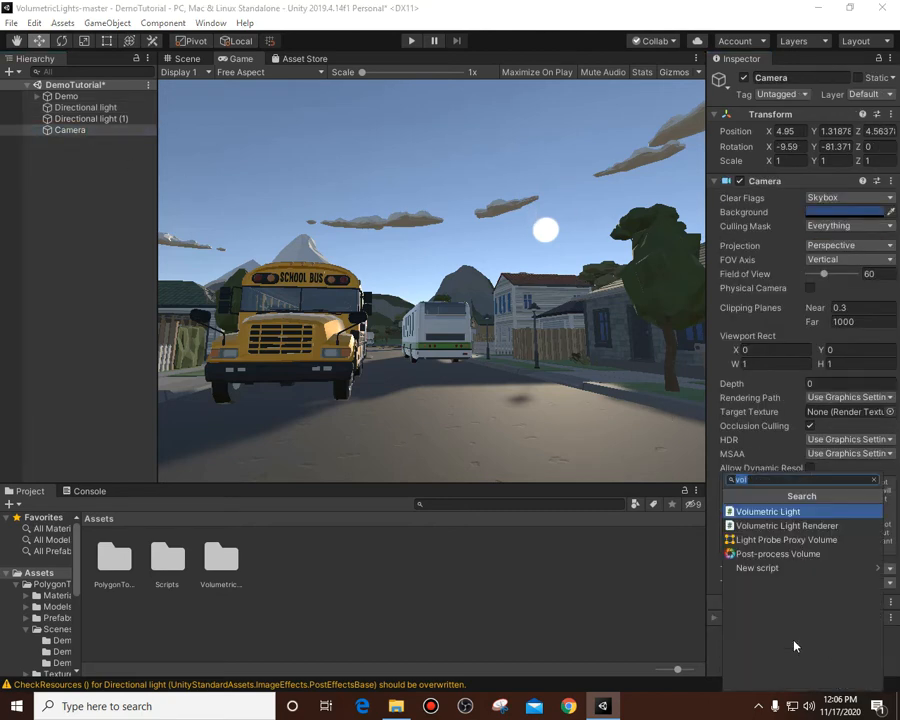
left_click(787, 525)
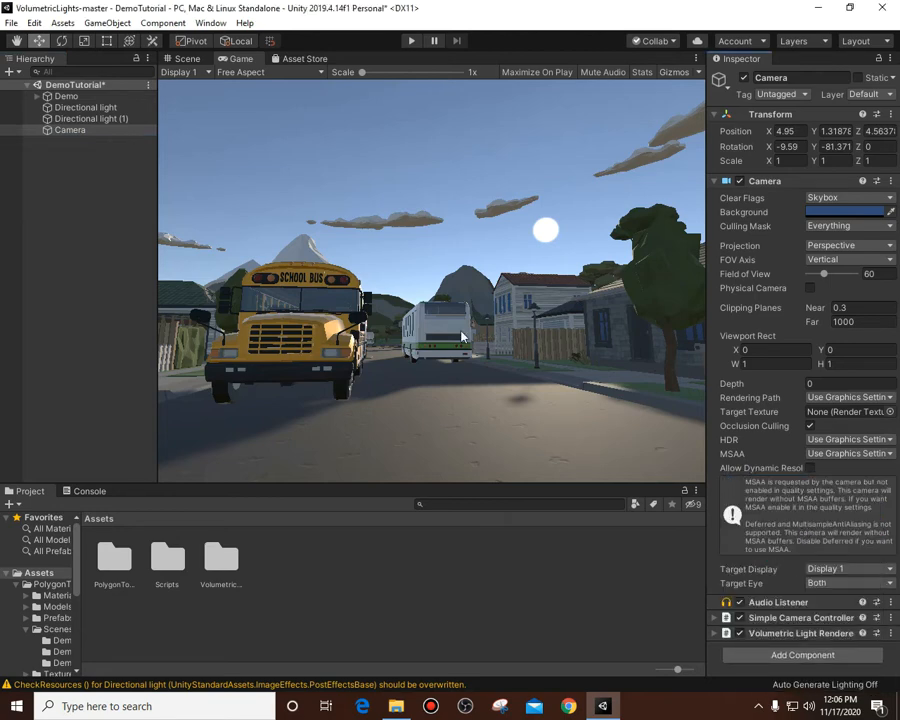
left_click(110, 297)
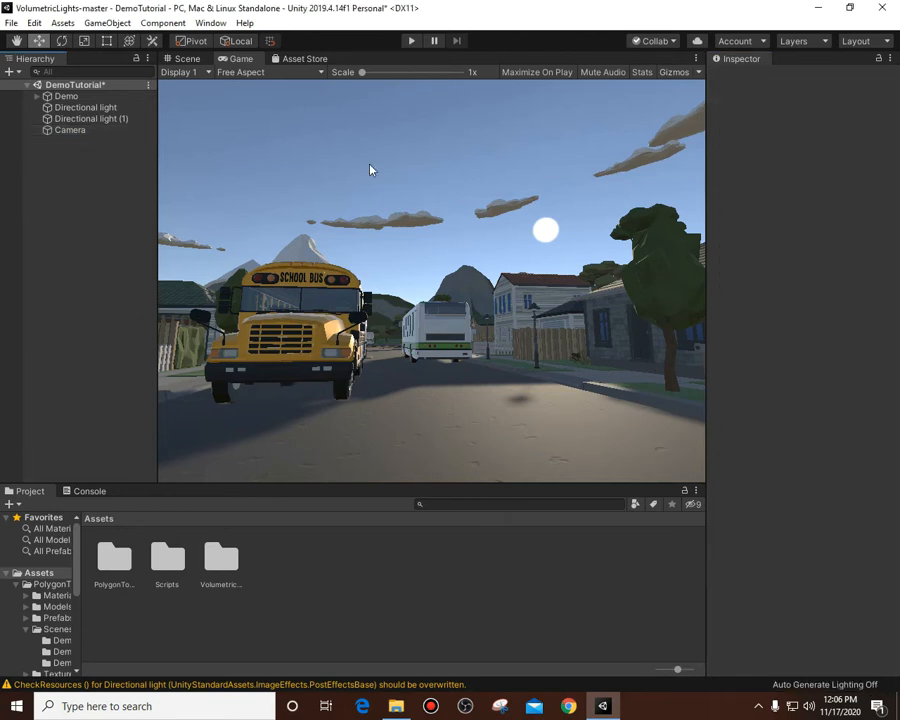
Step: Play the scene and set the first Directional light's volumetric Scattering Coef to 0.03
left_click(411, 41)
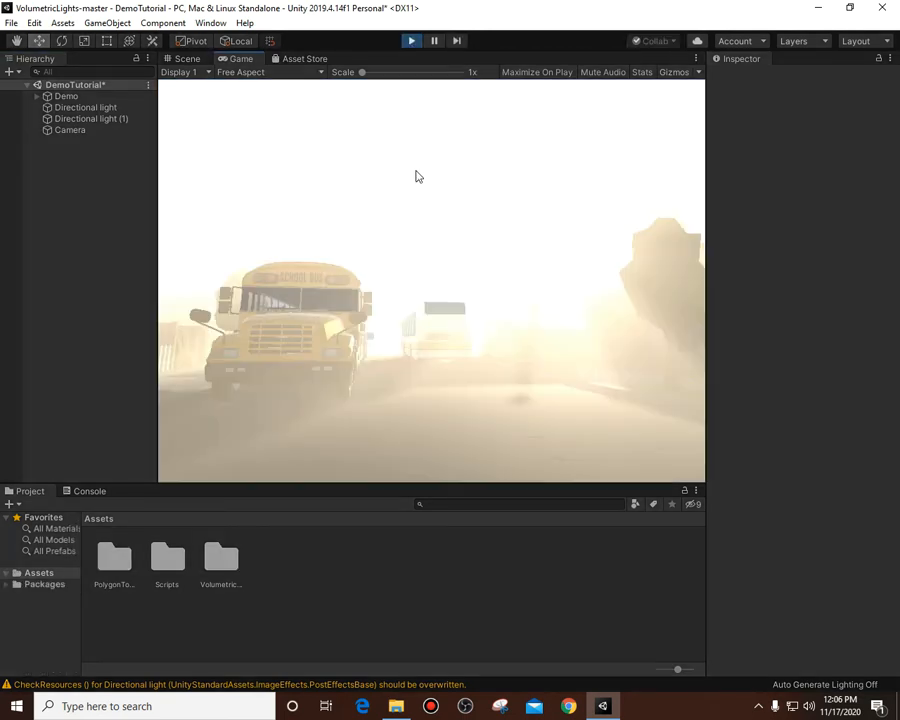
left_click(90, 107)
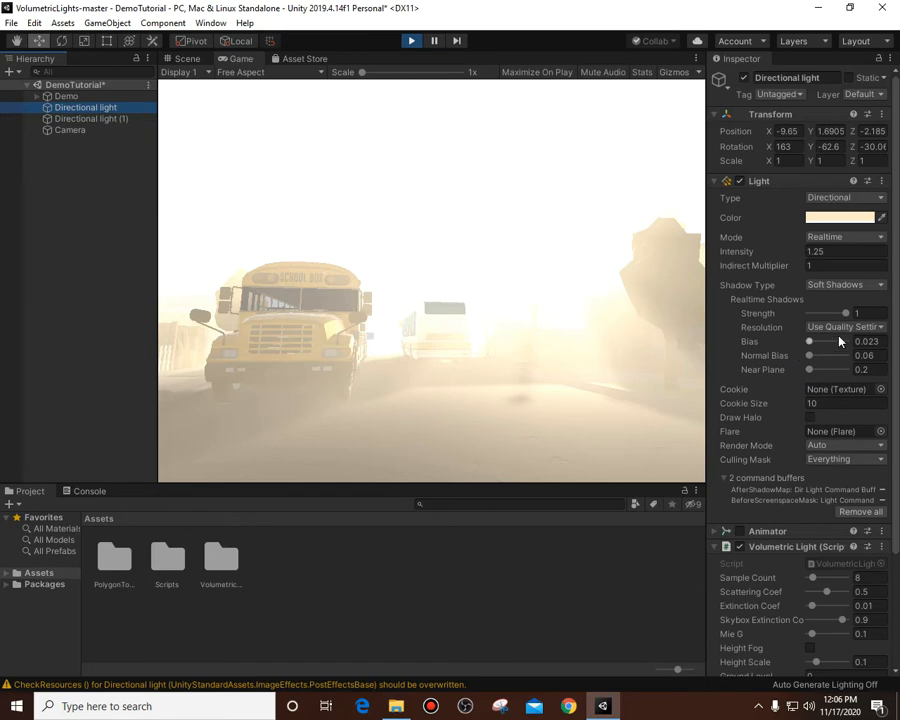
scroll(830, 370, "down", 3)
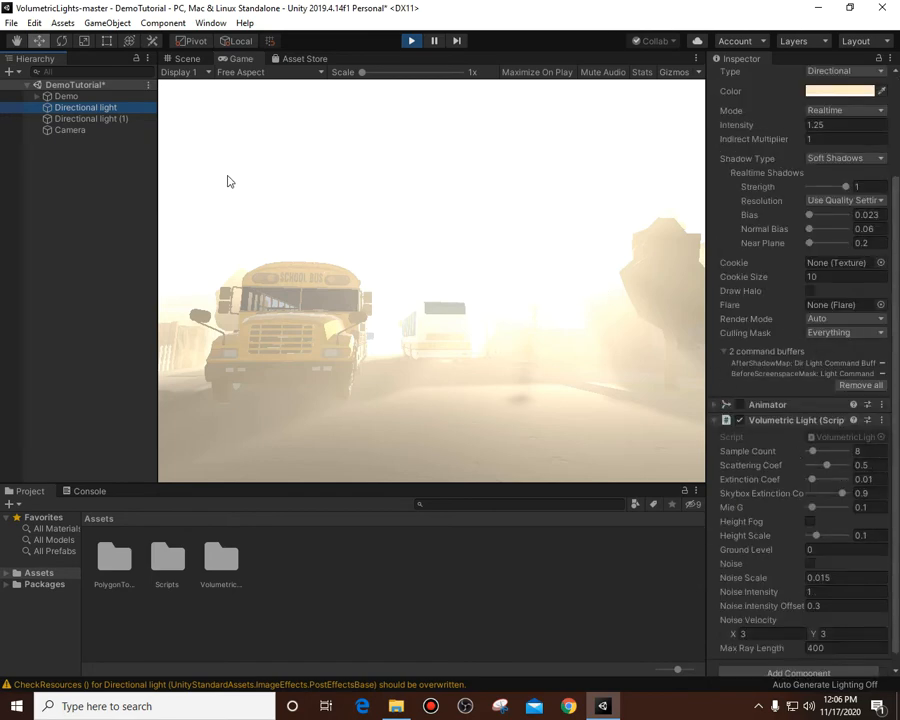
left_click(113, 210)
left_click(114, 108)
scroll(792, 440, "down", 4)
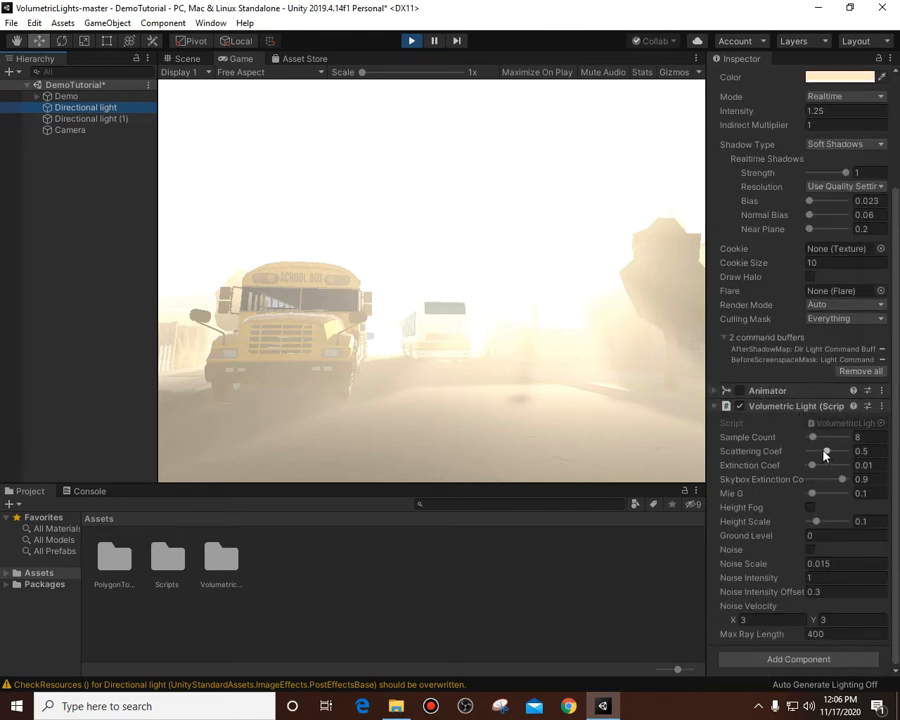
left_click_drag(825, 456, 811, 462)
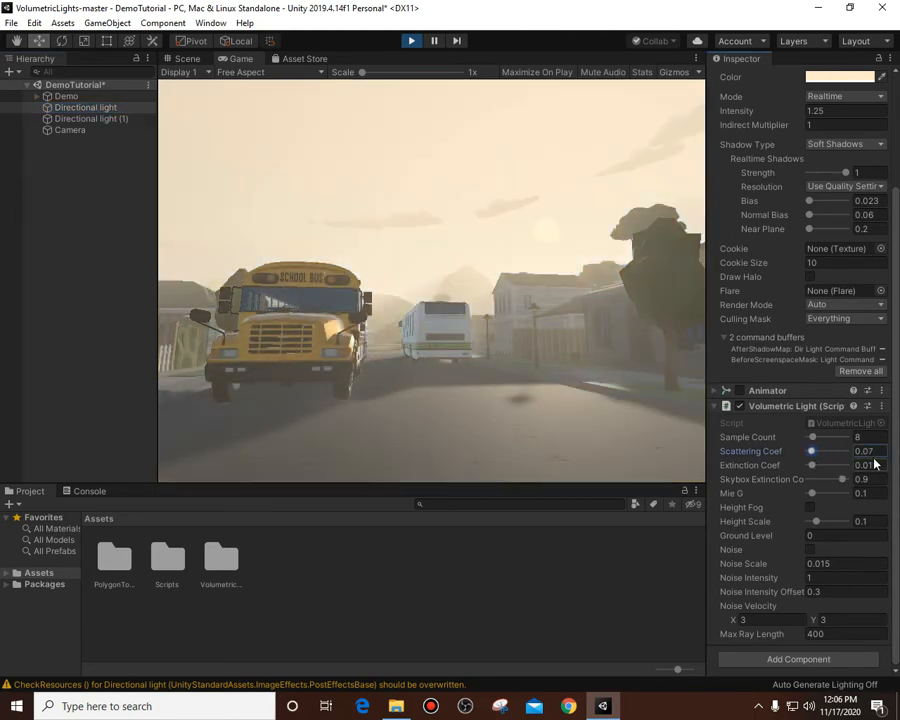
left_click(867, 452)
type("0.03")
Step: Set the Extinction Coef of the first Directional light's Volumetric Light component to 0.005
left_click_drag(813, 467, 811, 467)
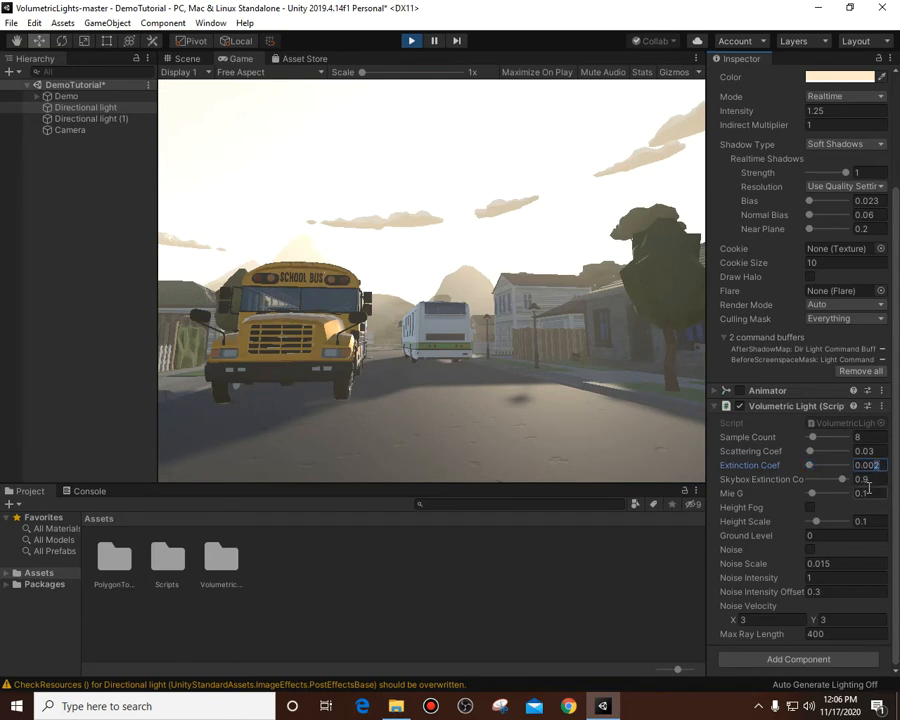
key("BackSpace")
type("3")
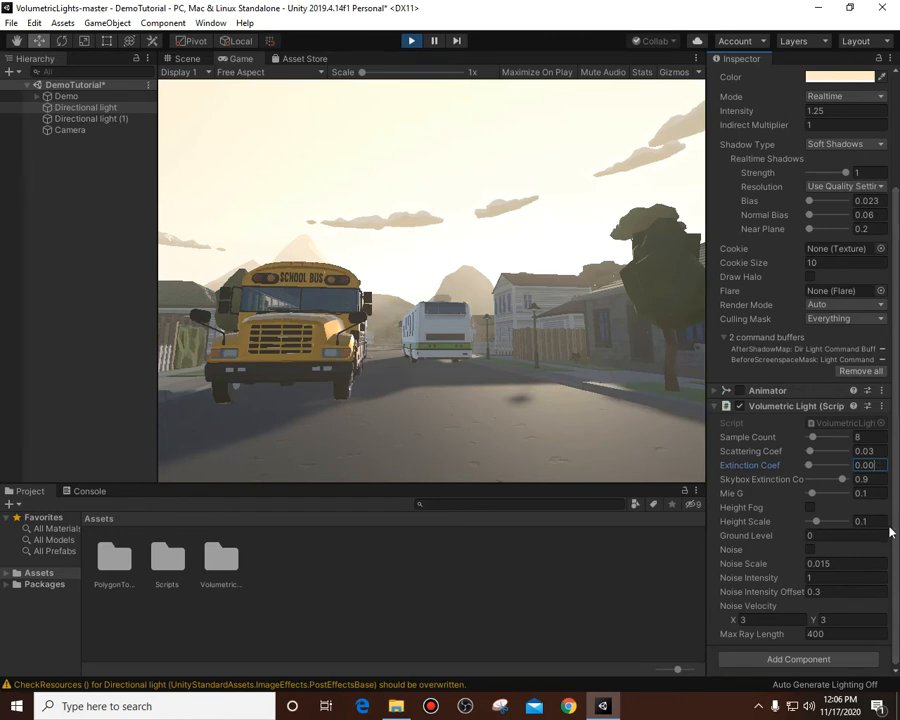
key("BackSpace")
type("5")
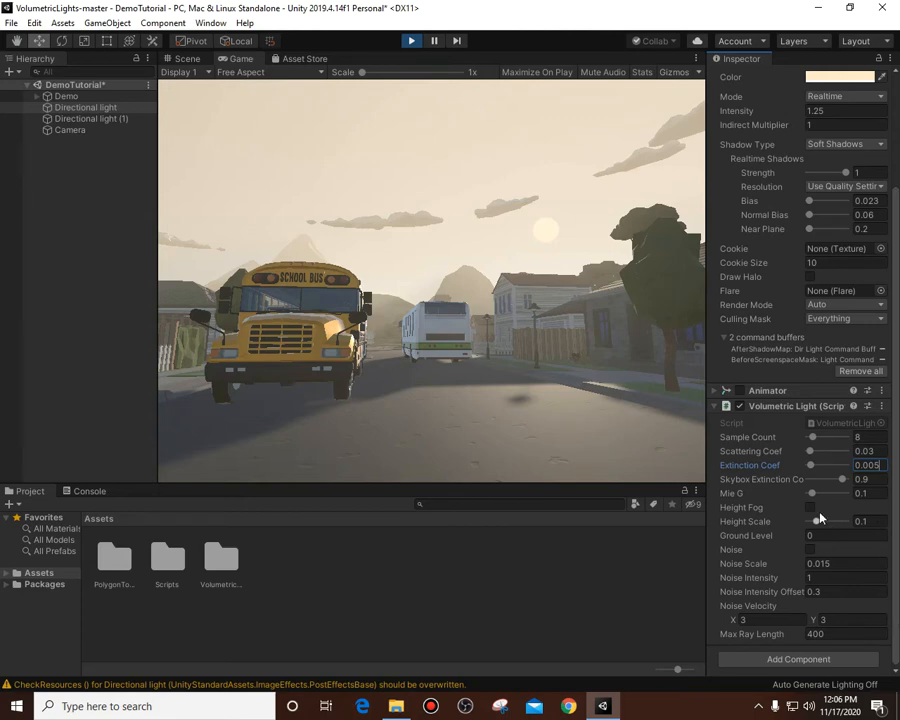
Step: Try different X and Y rotations on the first Directional light and undo the rotation changes
scroll(816, 510, "up", 3)
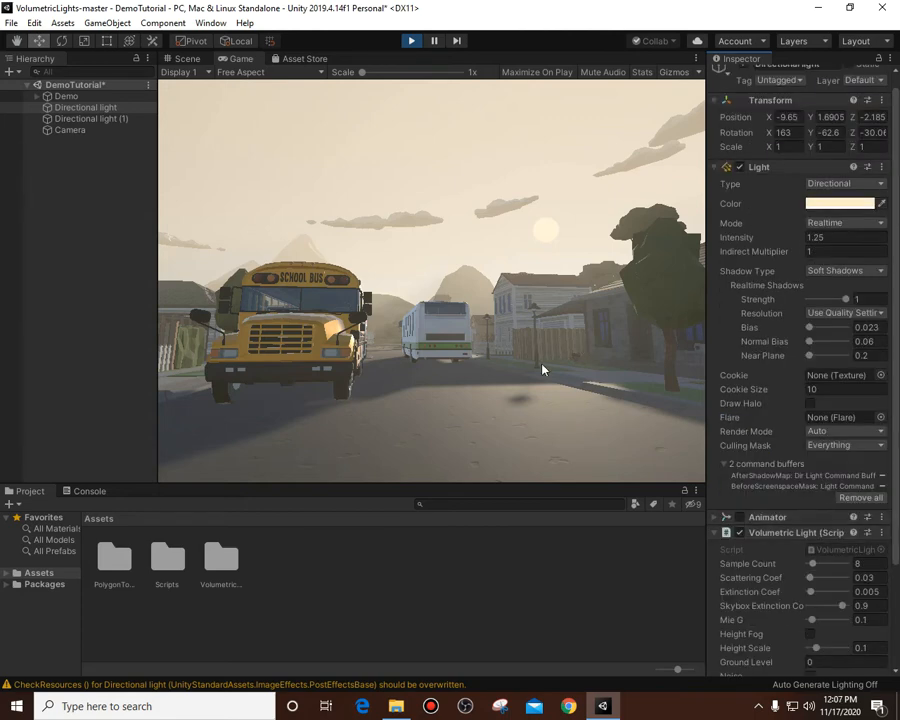
scroll(816, 392, "up", 1)
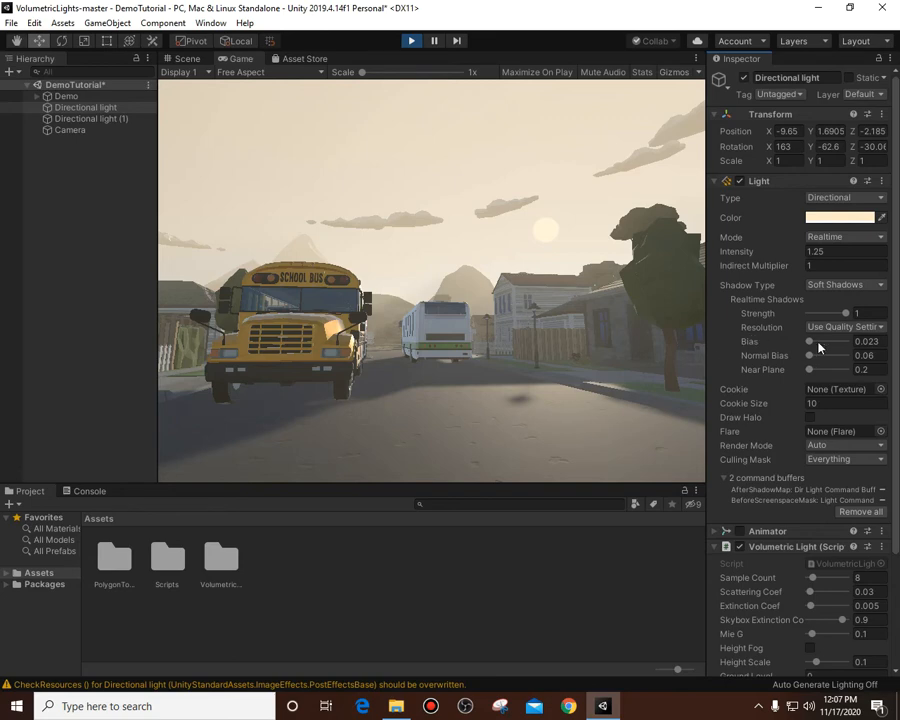
left_click(96, 118)
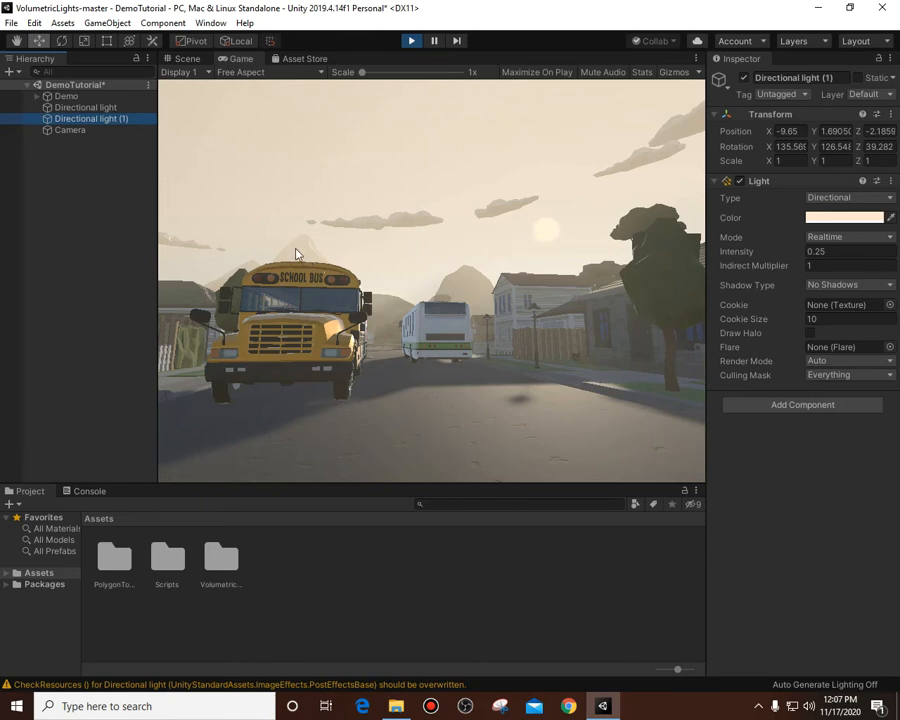
left_click(80, 107)
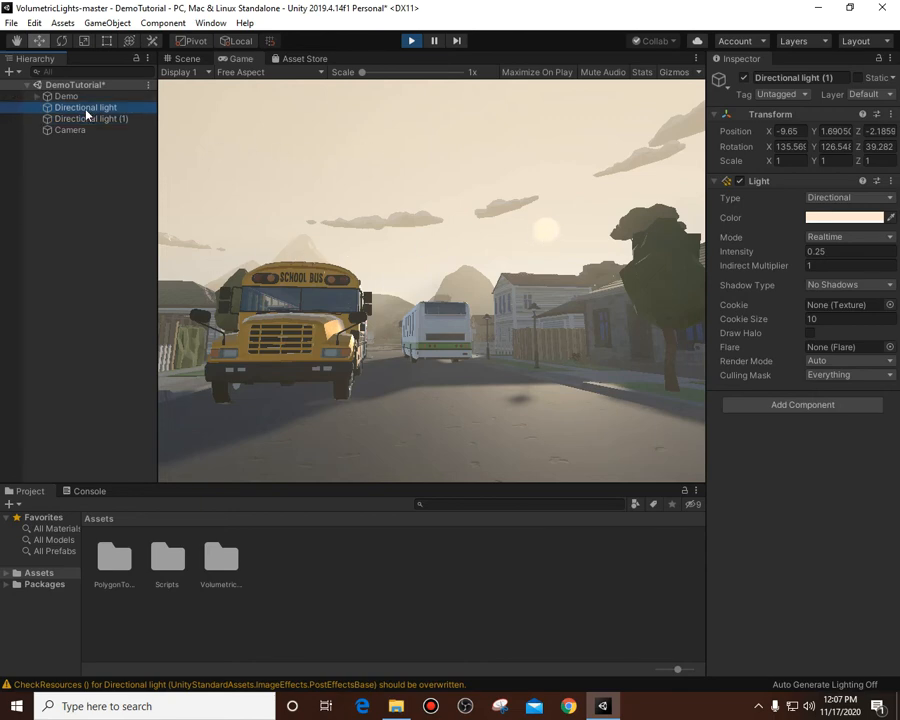
left_click_drag(768, 147, 26, 195)
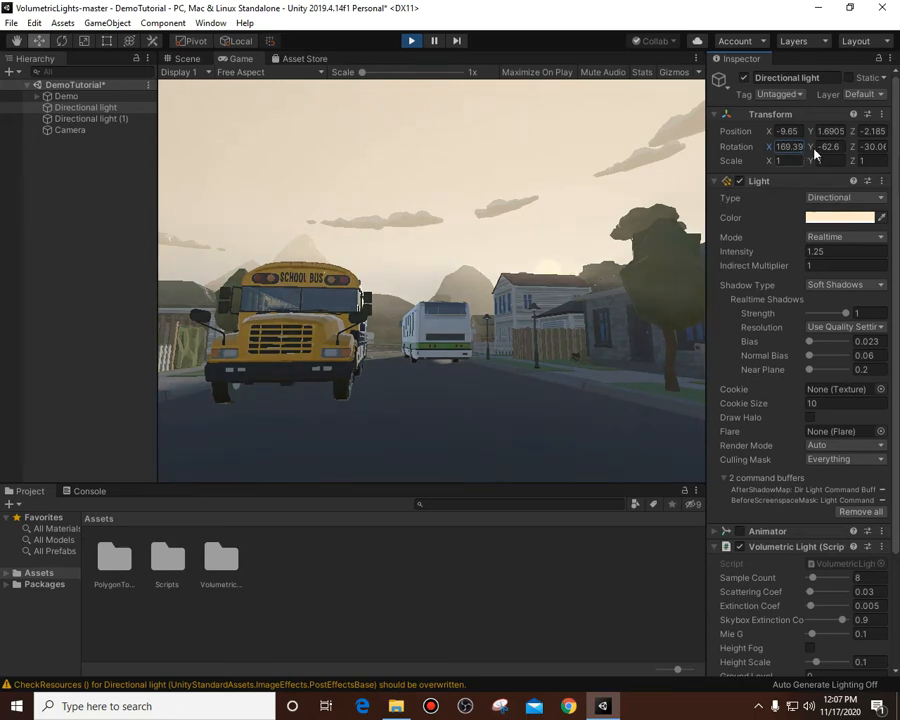
left_click_drag(822, 145, 770, 161)
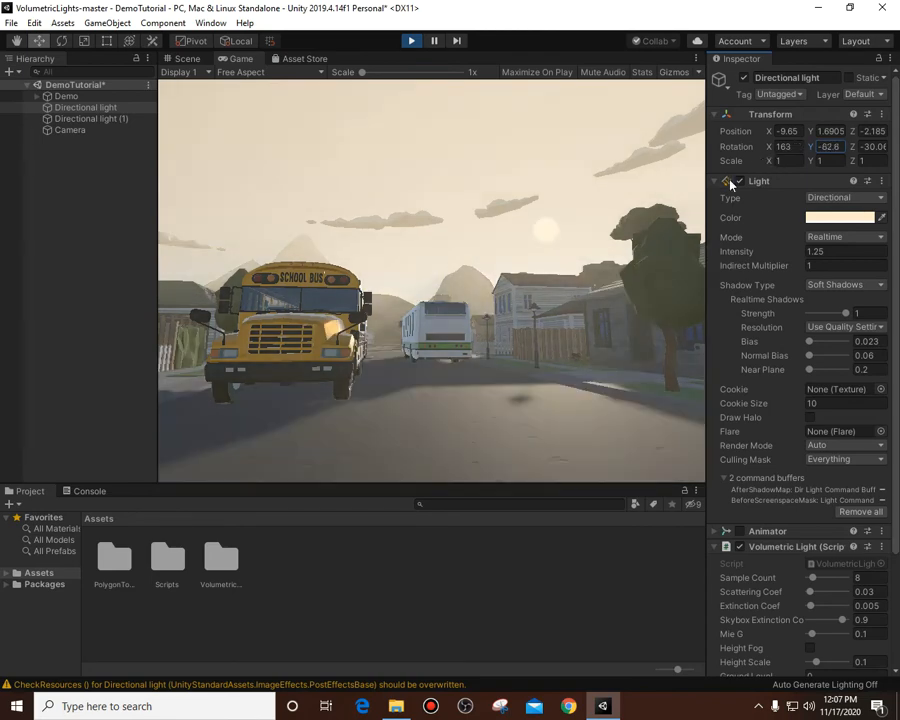
key("ctrl+z")
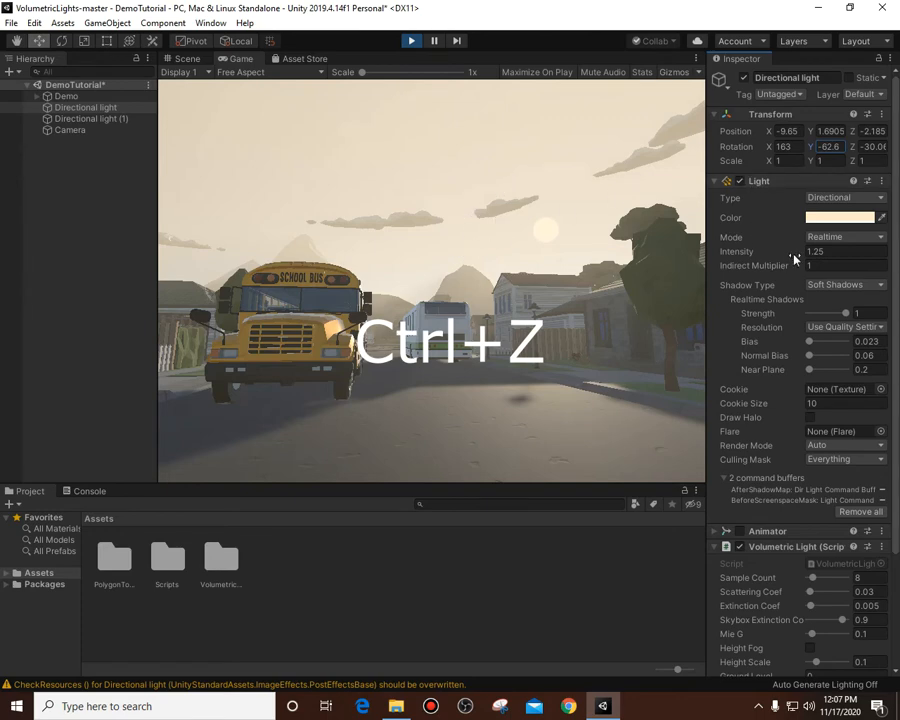
Step: Copy the Volumetric Light component during play and paste its values onto the same component outside play mode
scroll(823, 436, "down", 3)
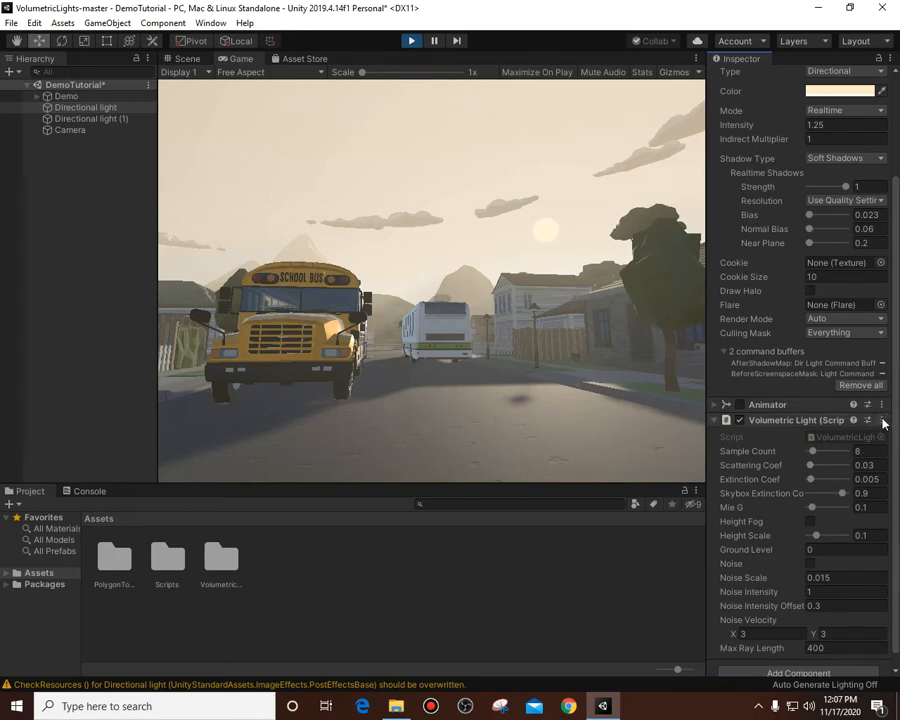
left_click(883, 423)
left_click(800, 501)
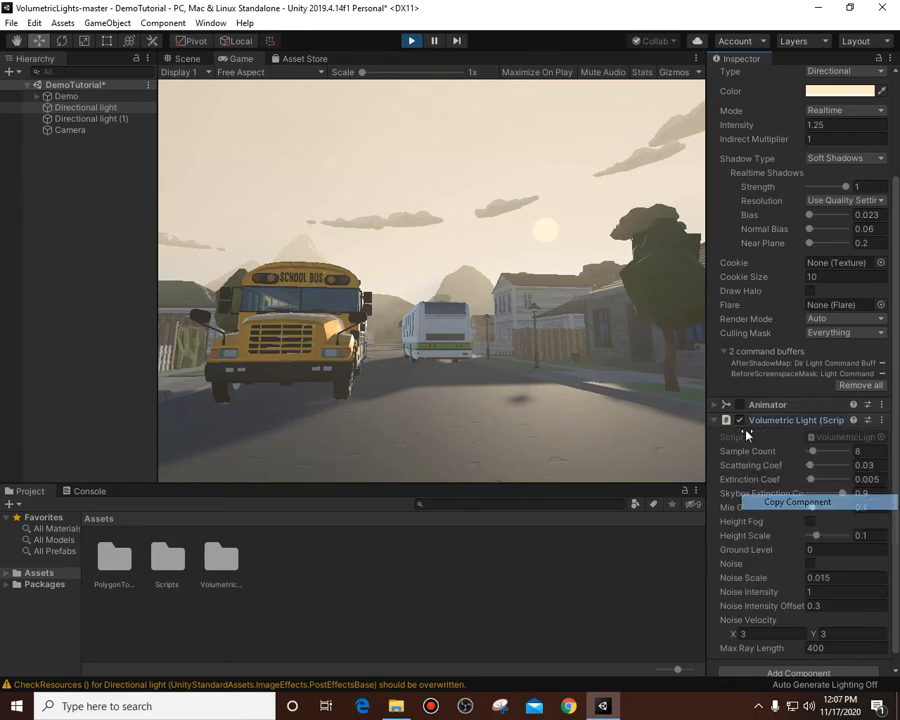
left_click(411, 41)
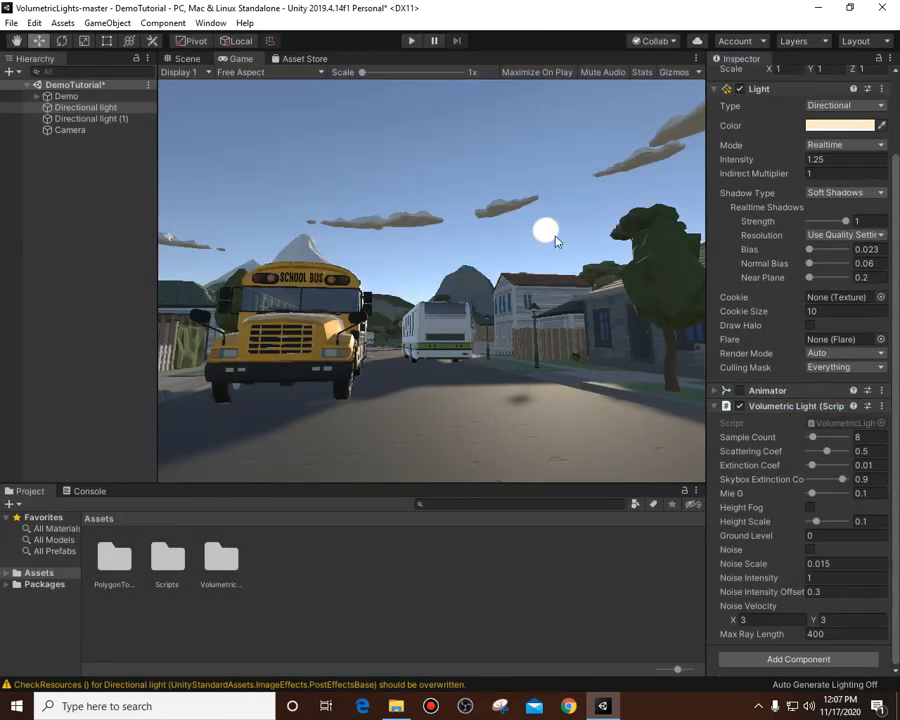
left_click(881, 407)
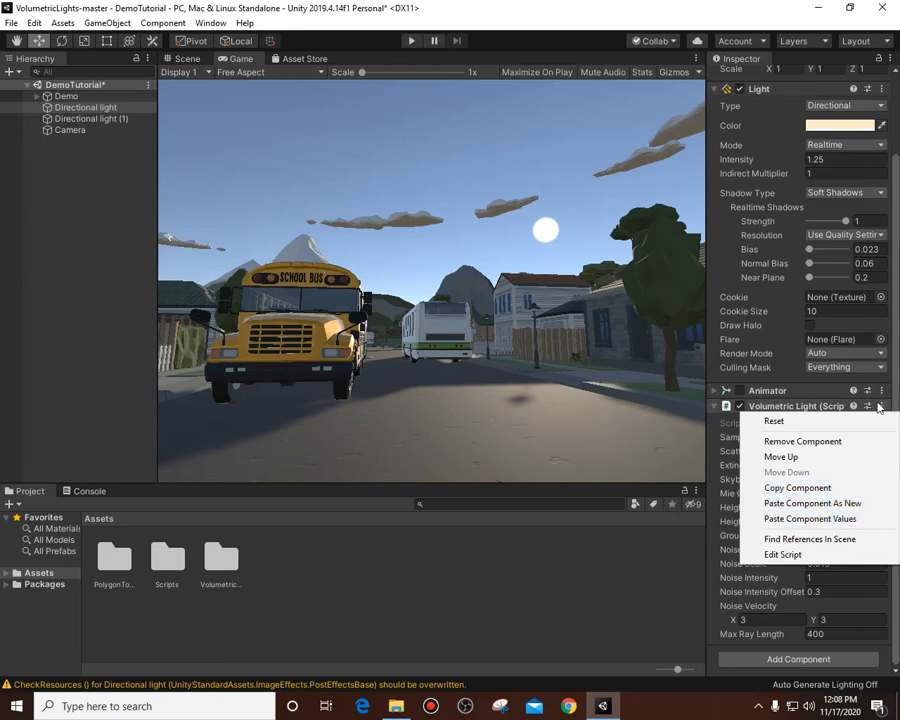
left_click(760, 519)
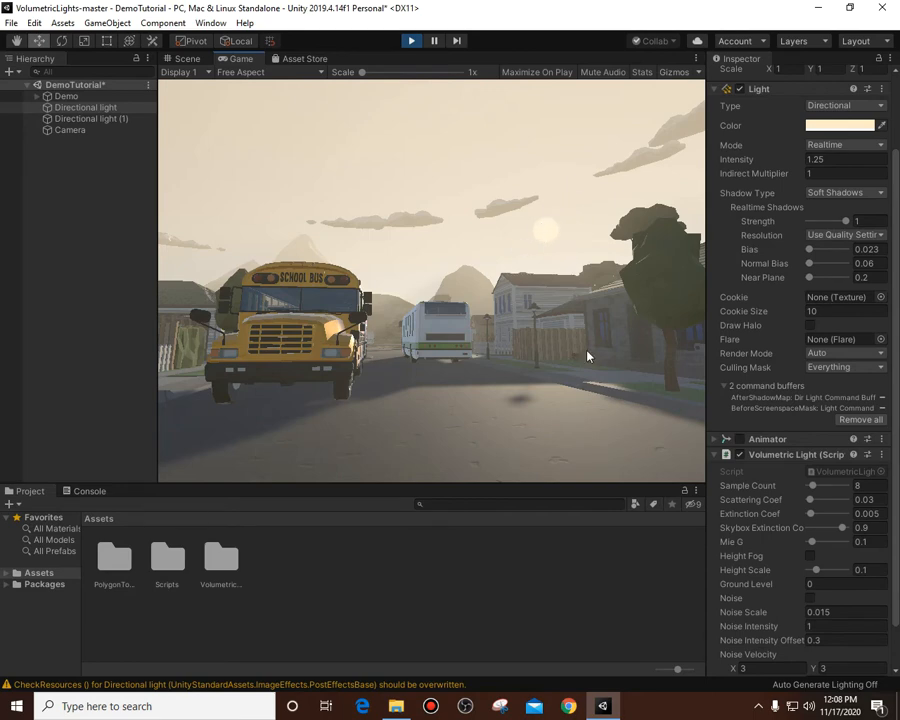
Step: Set the light's Skybox Extinction Coef to 0.52 while the scene plays
left_click_drag(840, 527, 829, 534)
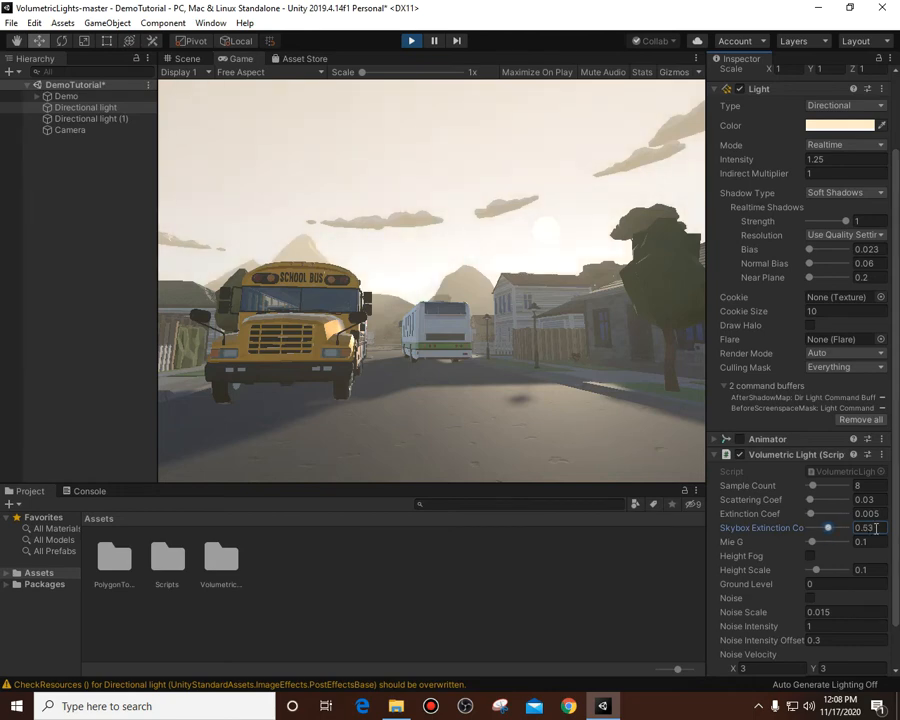
left_click_drag(824, 532, 889, 535)
type("52")
Step: Keep the changed skybox extinction by copying the Volumetric Light component and pasting its values after stopping play mode
left_click(881, 454)
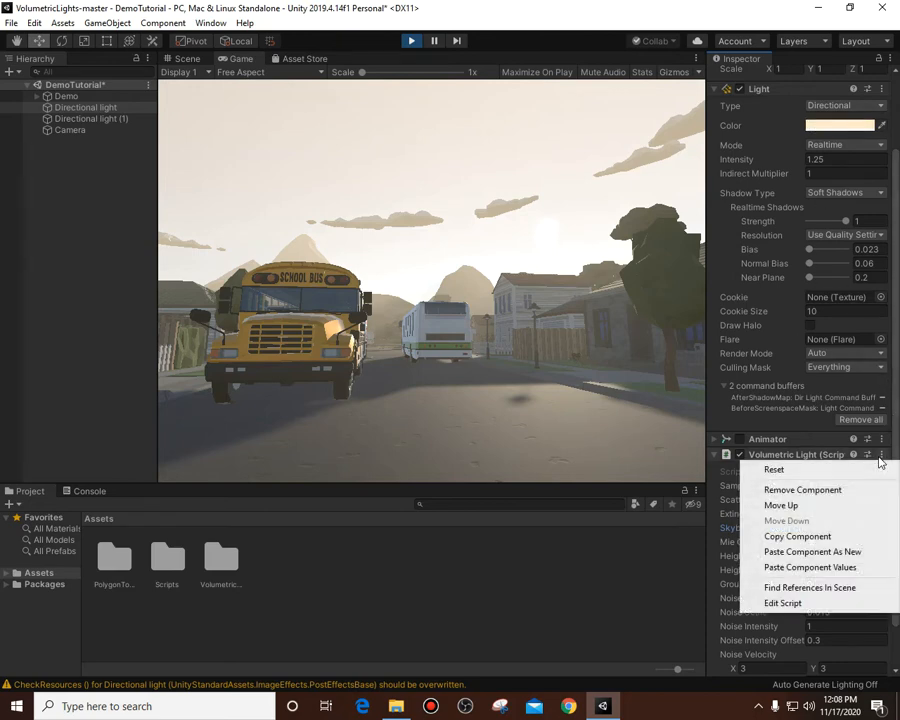
left_click(804, 537)
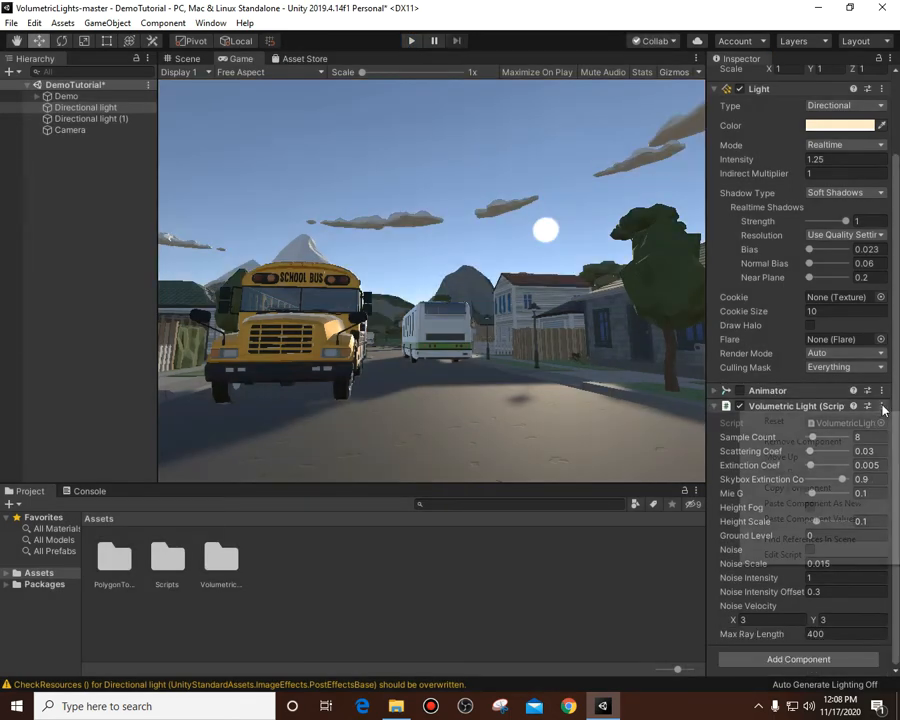
left_click(880, 406)
left_click(845, 519)
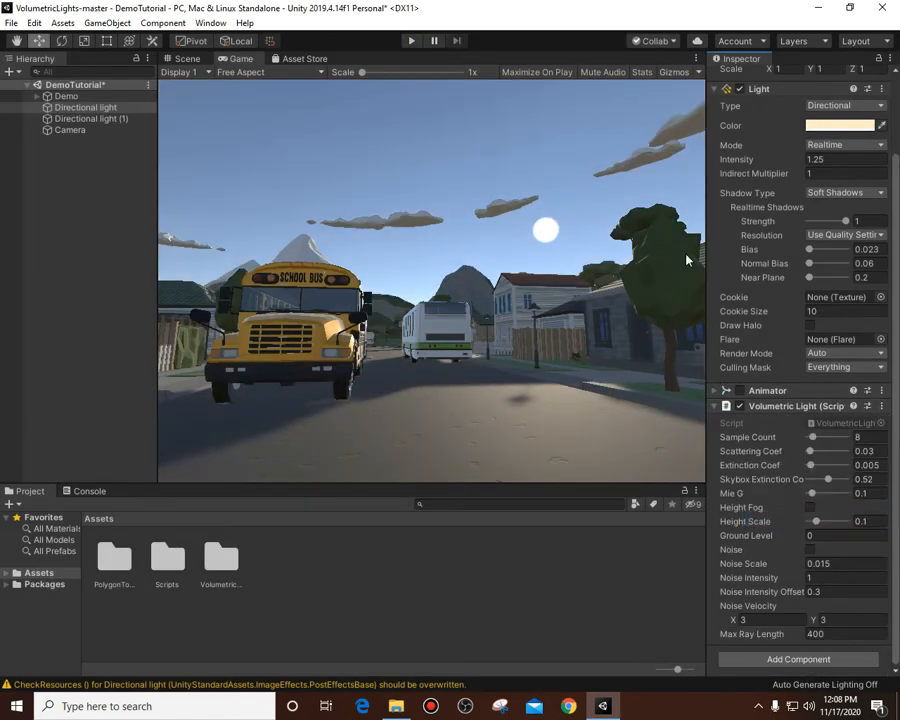
Step: Play the scene and compare its look with the sunset street image on the desktop
left_click(412, 41)
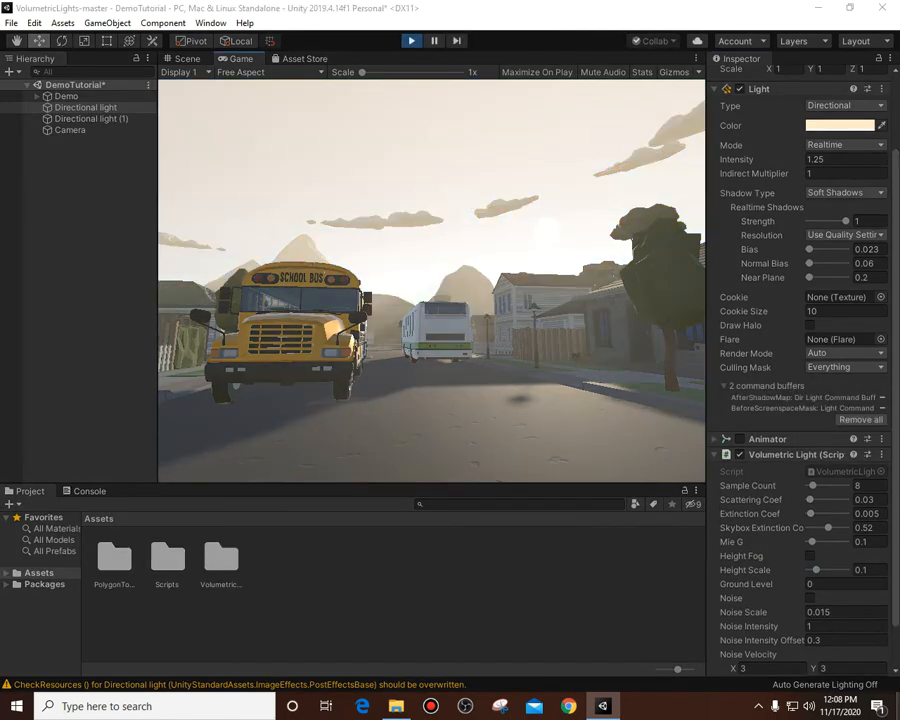
left_click(898, 711)
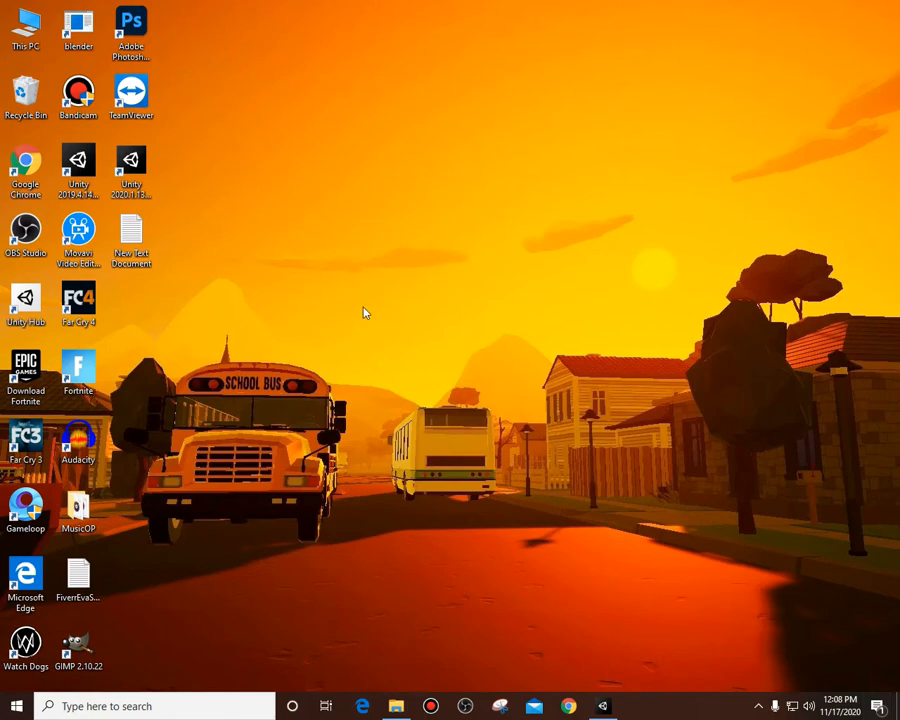
left_click(602, 706)
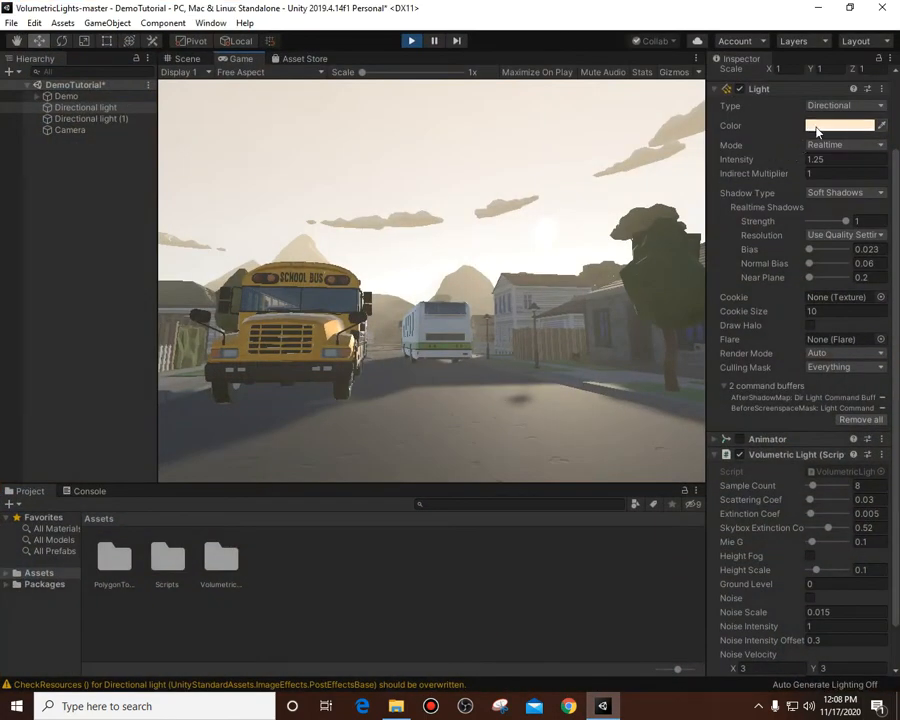
Step: Try the orange color FFA200 on the Directional light during play and compare the scene with the desktop image
left_click(818, 127)
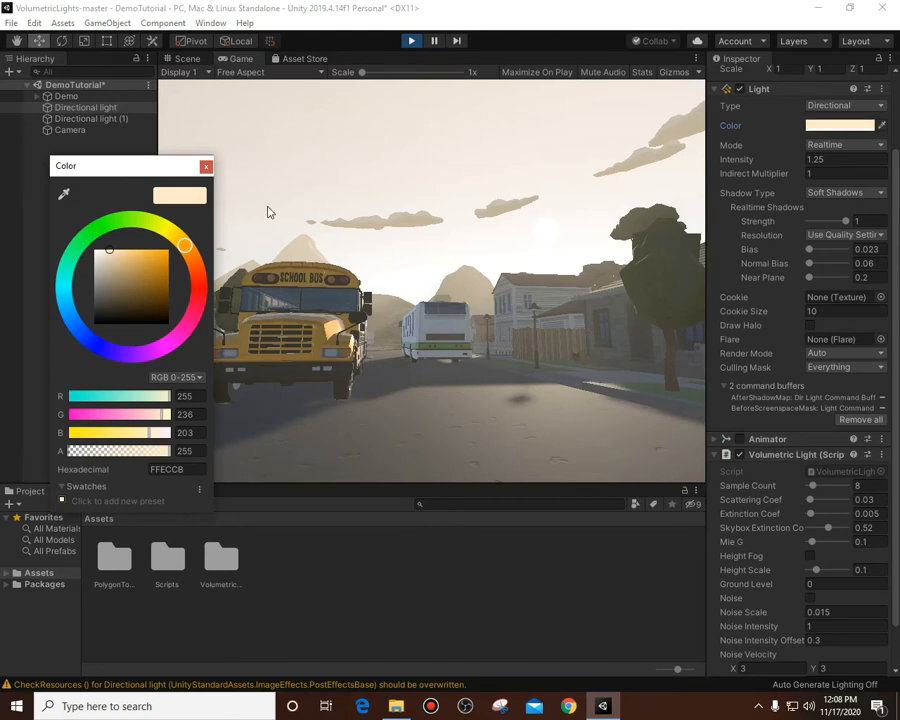
left_click_drag(136, 283, 218, 188)
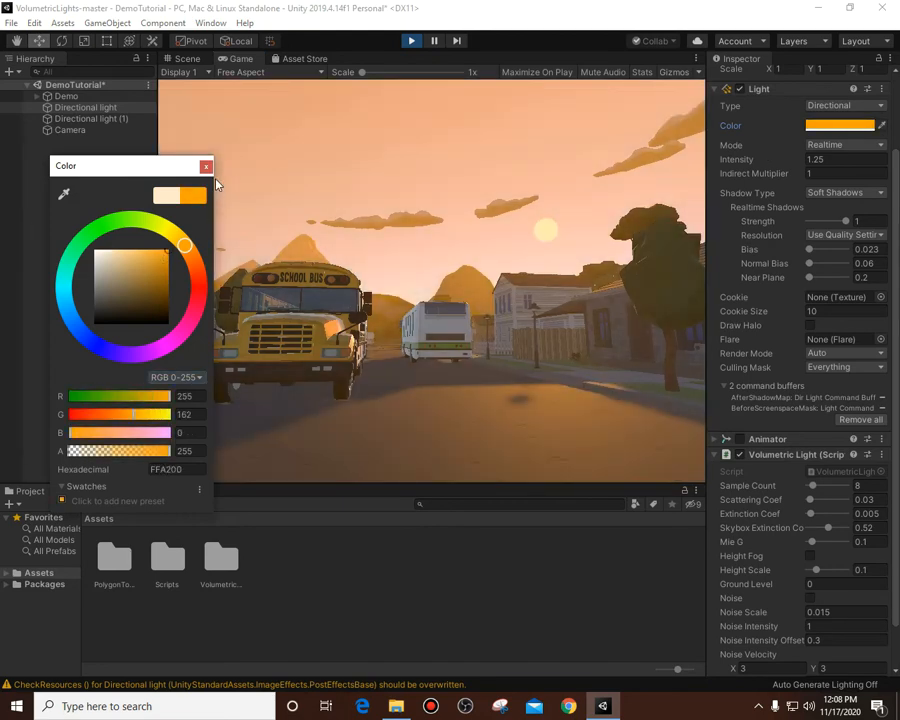
left_click(162, 469)
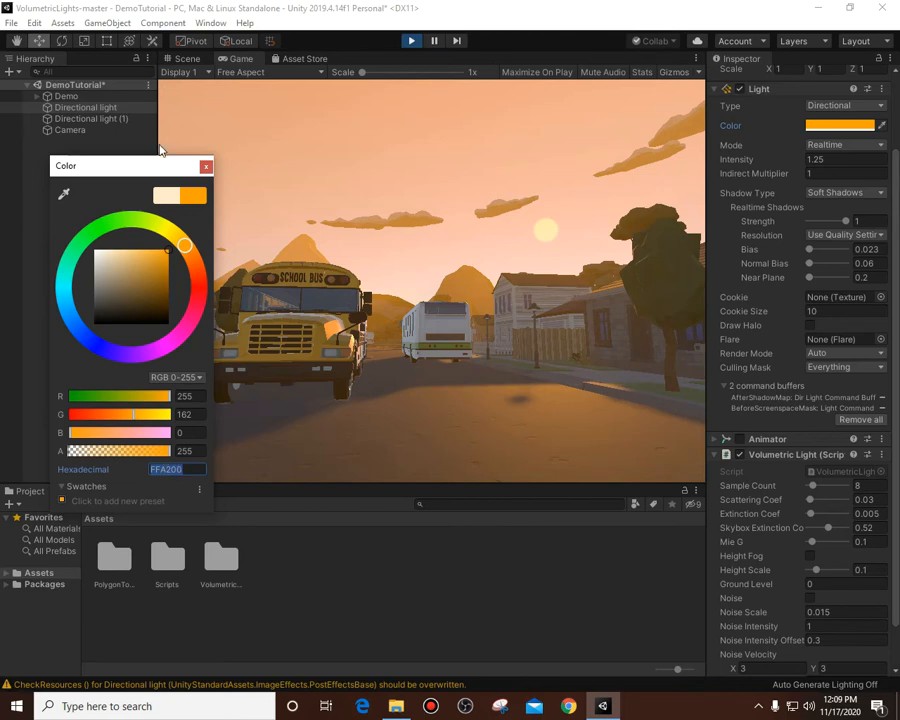
left_click(205, 167)
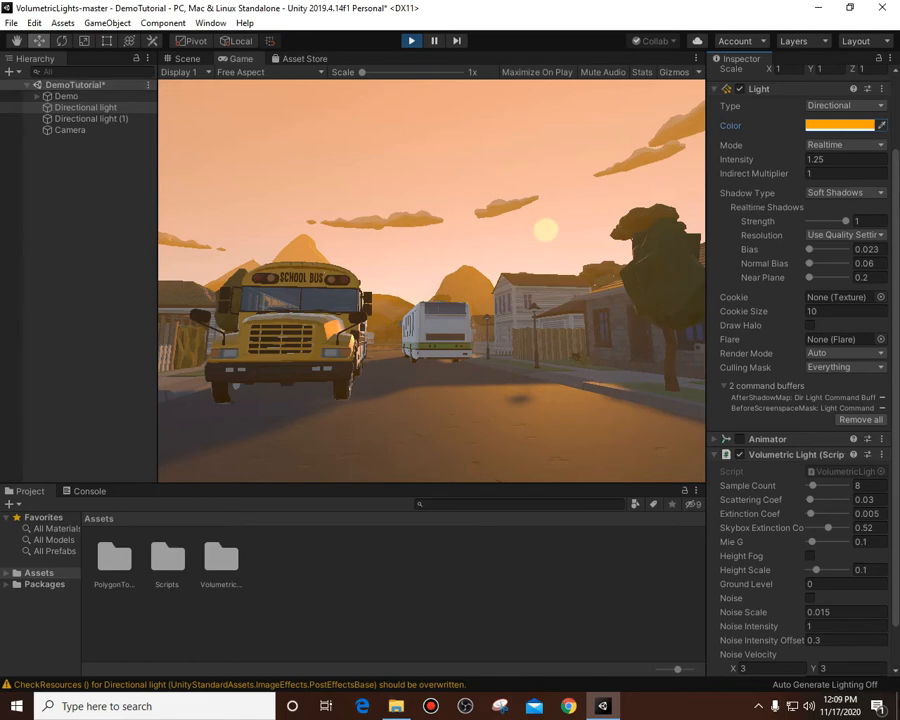
left_click(898, 710)
left_click(602, 706)
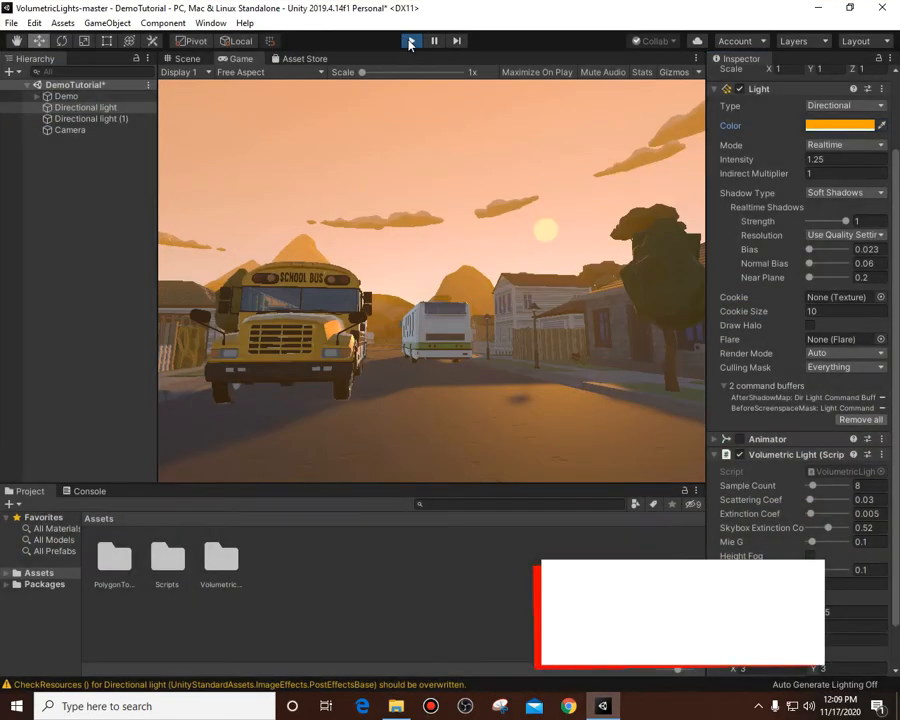
Step: Stop play mode and set the first Directional light's color to orange FFA200
left_click(409, 42)
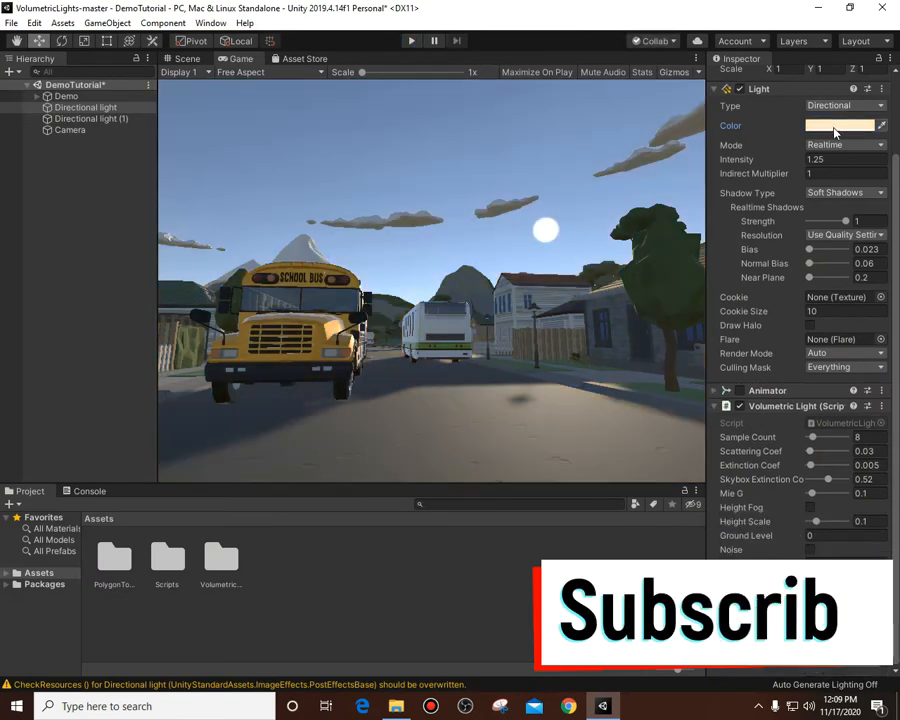
left_click(836, 126)
left_click_drag(143, 286, 231, 138)
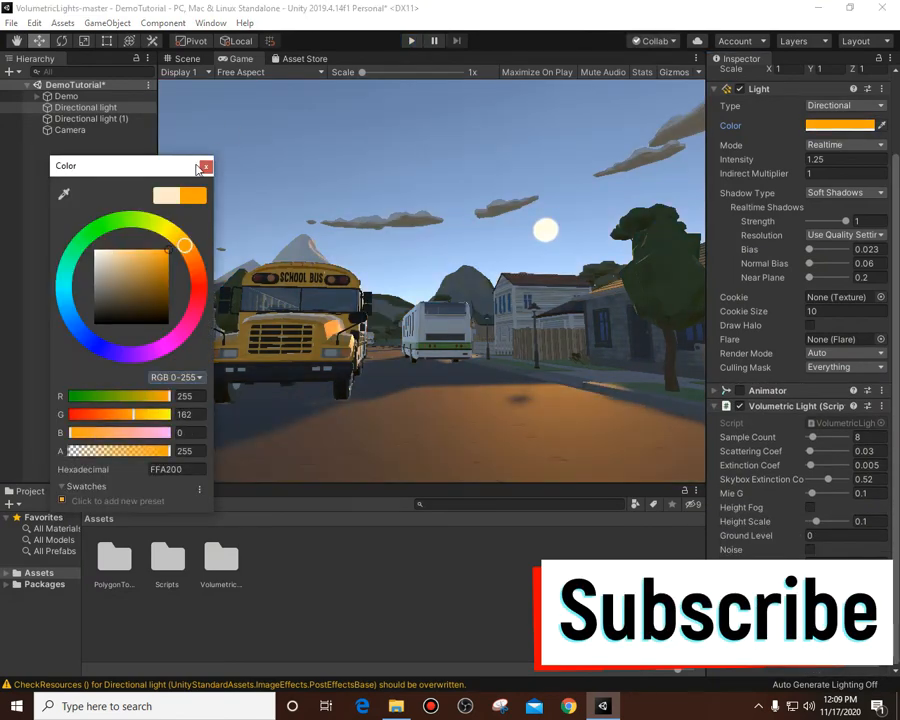
left_click(204, 167)
Step: Add the Post-process Layer and Post-process Volume components to the Camera
left_click(70, 130)
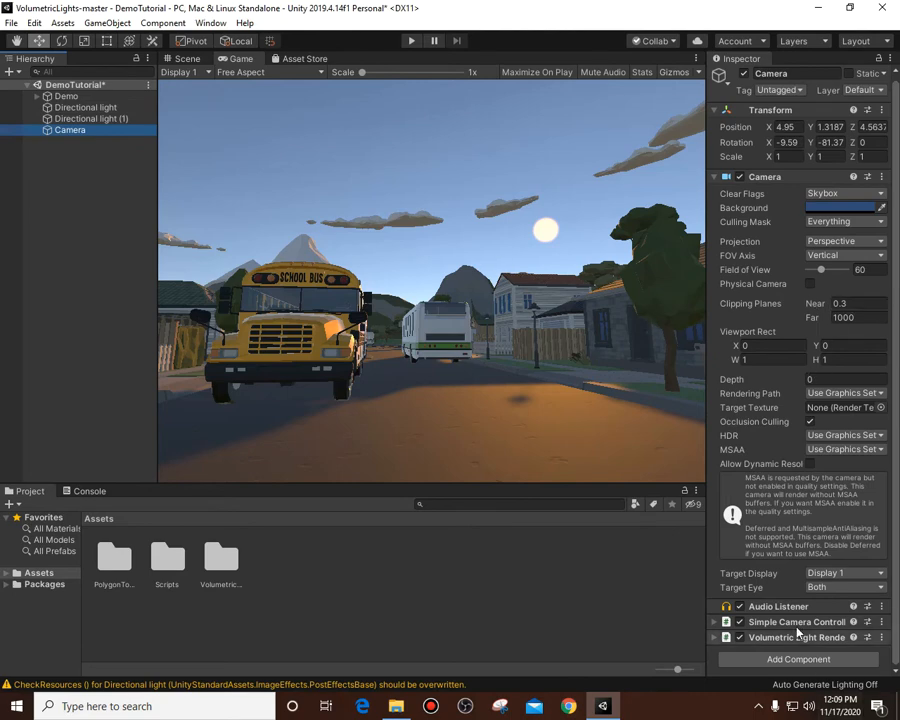
left_click(798, 659)
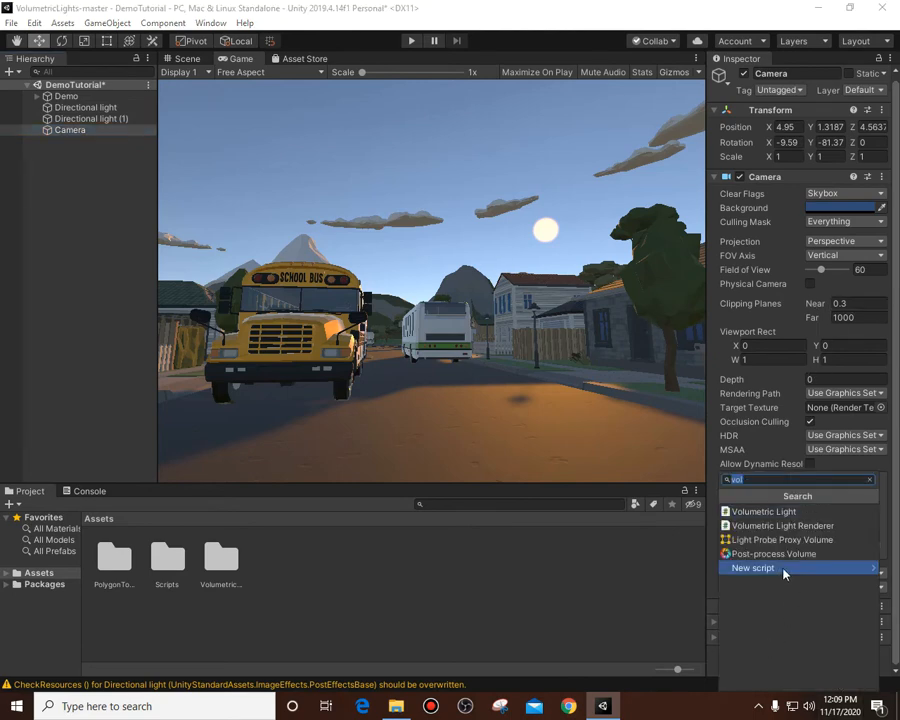
type("post")
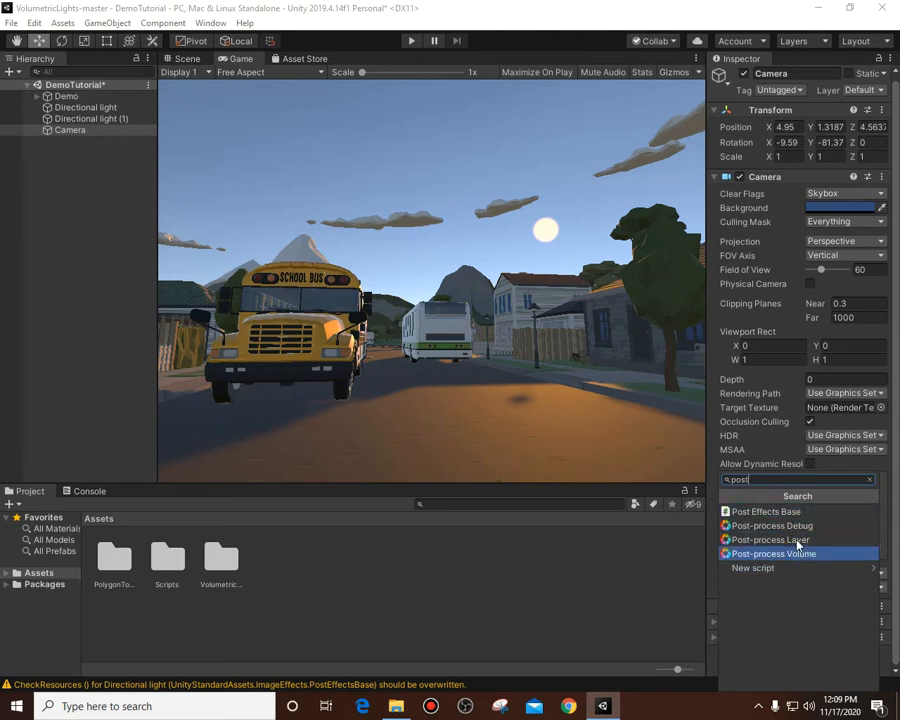
left_click(790, 540)
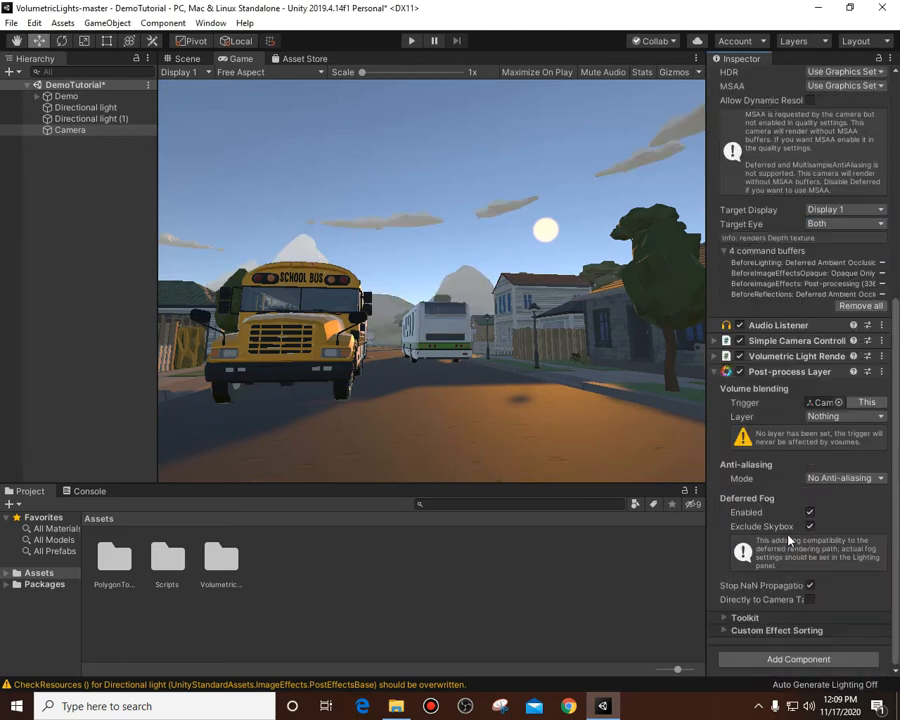
left_click(757, 660)
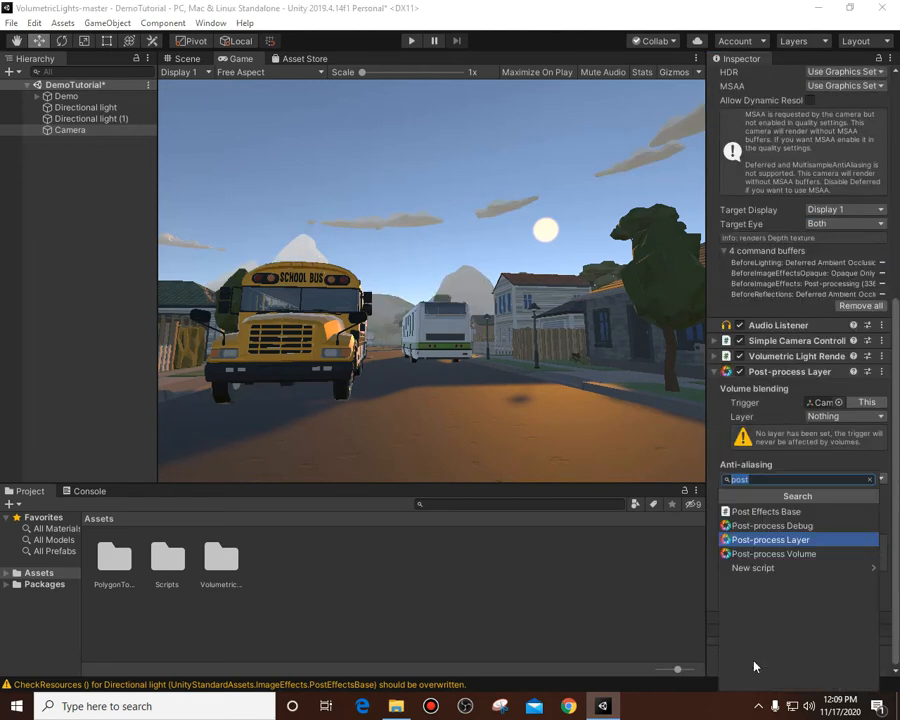
left_click(768, 553)
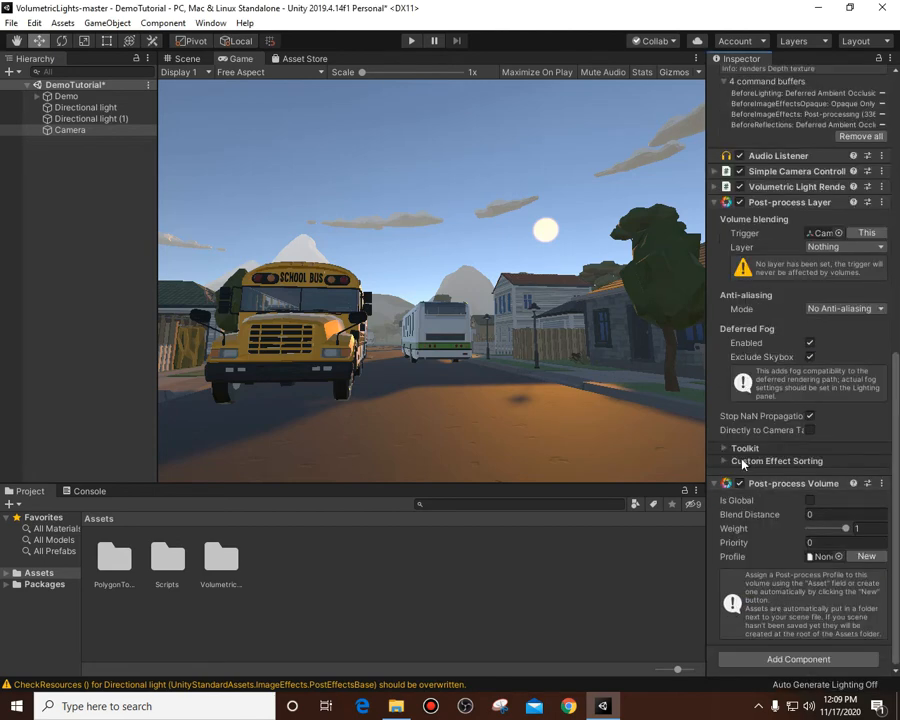
Step: Switch the Camera's Post-process Layer off and on to compare the view, and remove all of the camera's command buffers
left_click(741, 202)
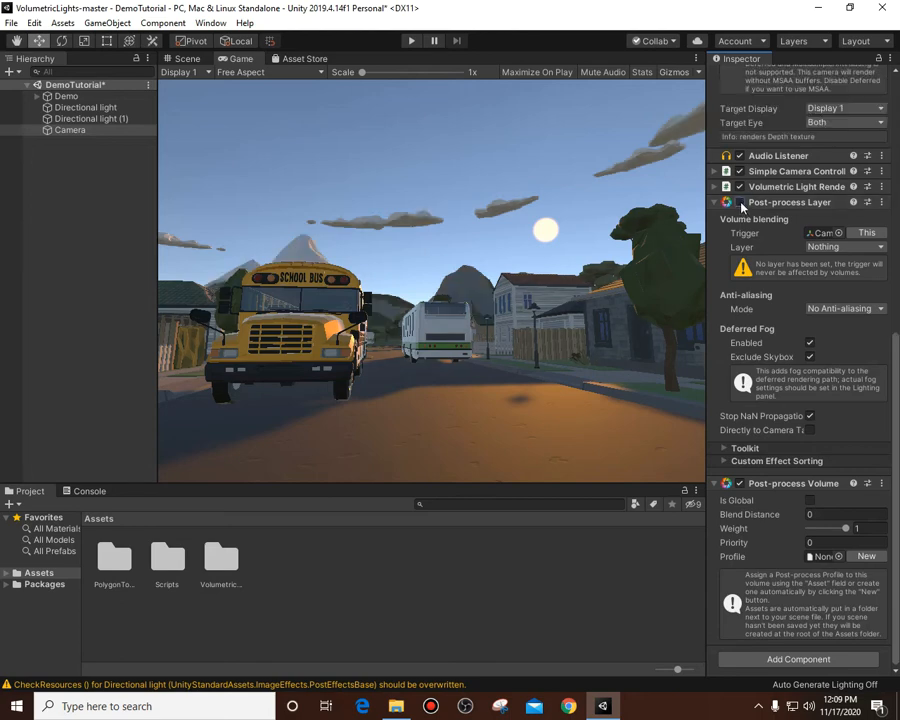
left_click(741, 203)
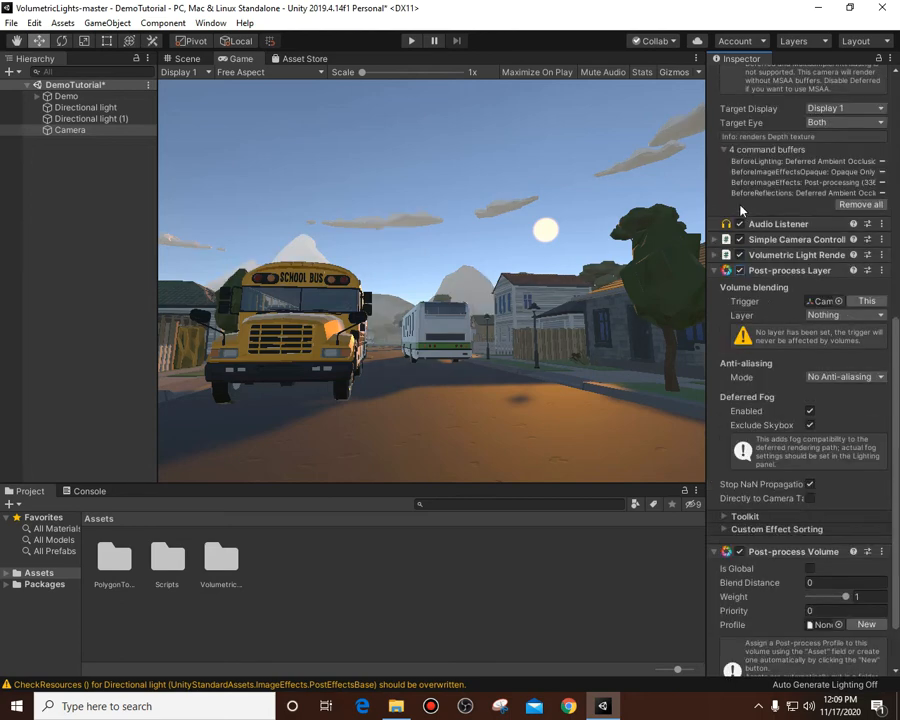
left_click(733, 551)
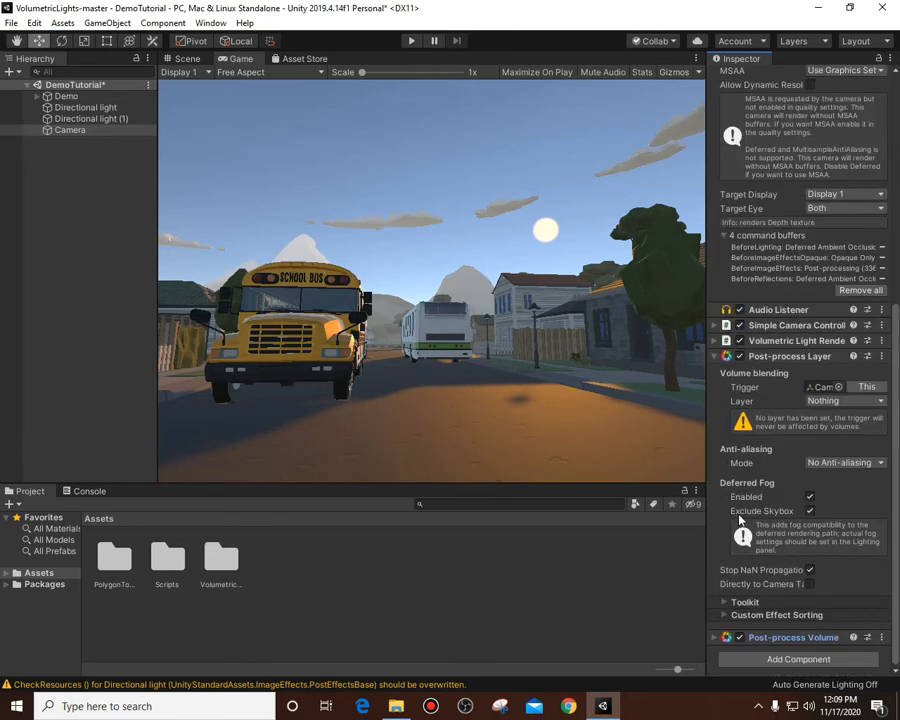
left_click(740, 357)
left_click(740, 357)
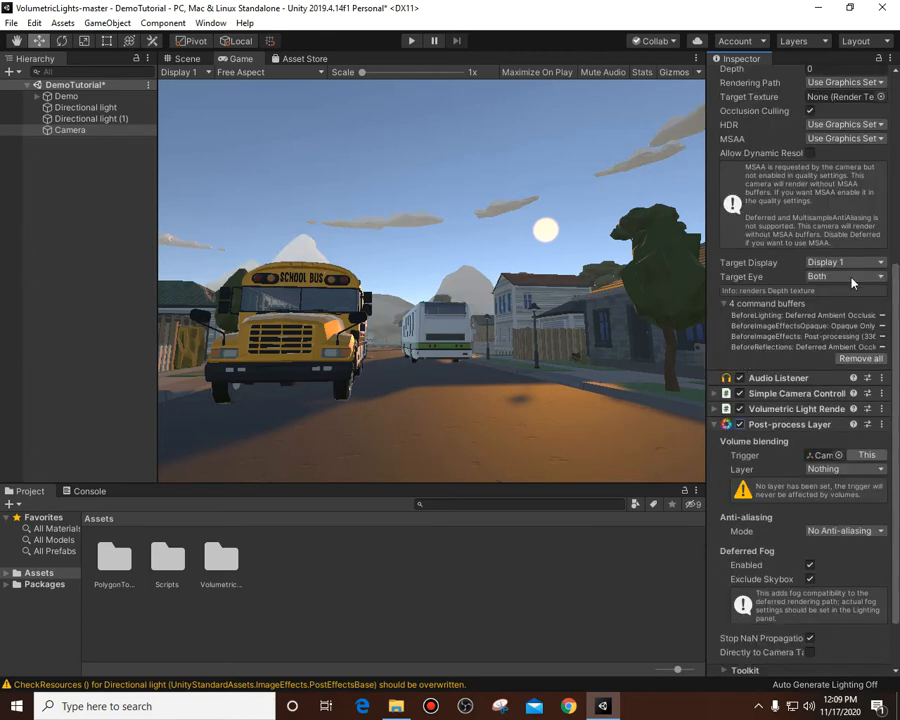
left_click(860, 358)
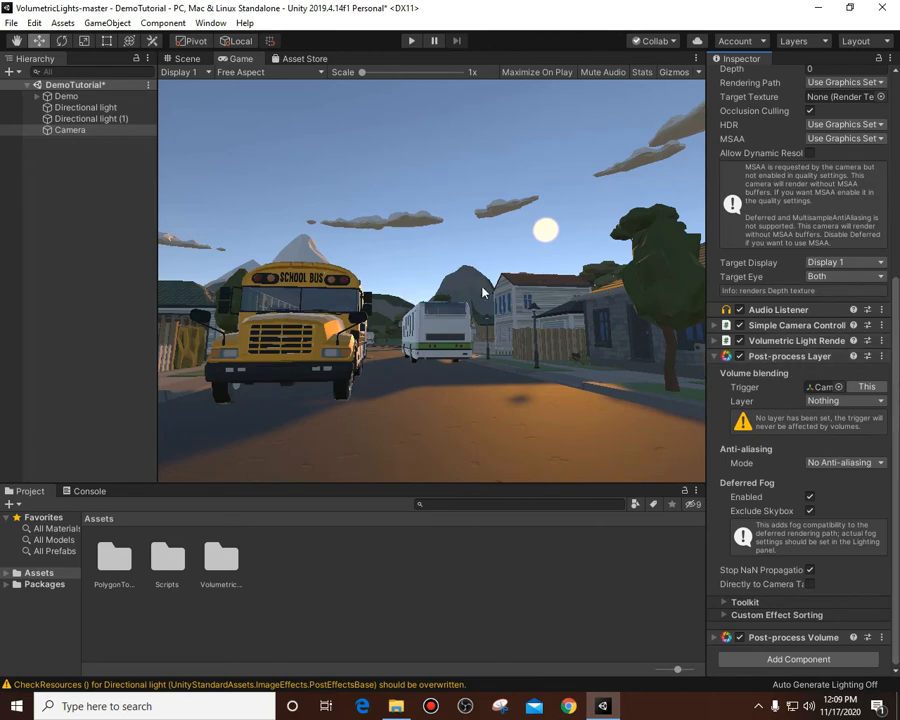
Step: Set the Post-process Layer's volume blending layer to Everything, make the Post-process Volume global, and widen the Inspector
left_click(811, 400)
left_click(769, 431)
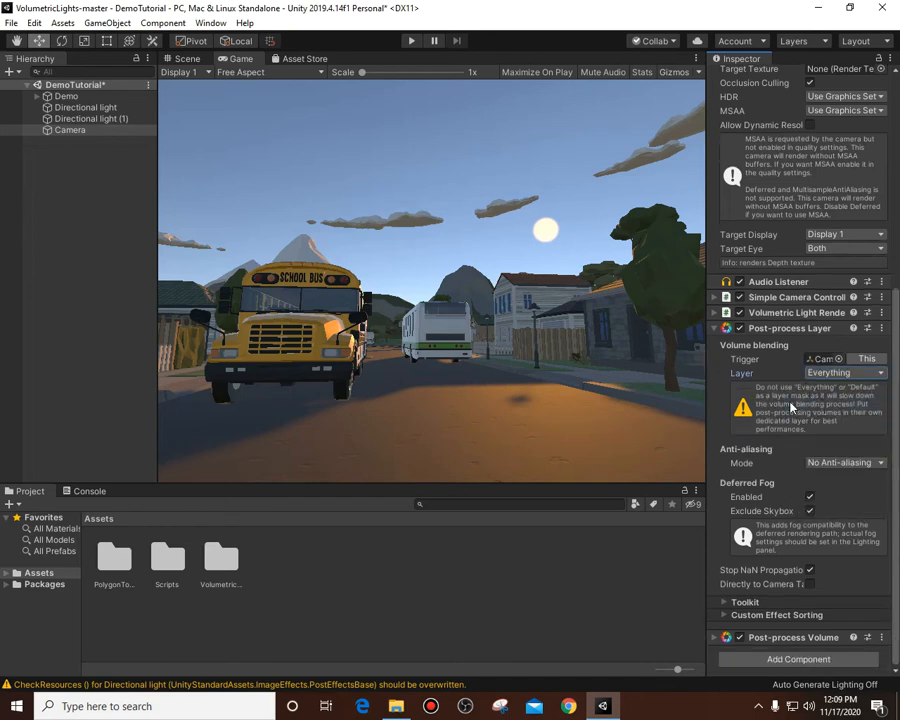
left_click(779, 635)
scroll(828, 500, "down", 3)
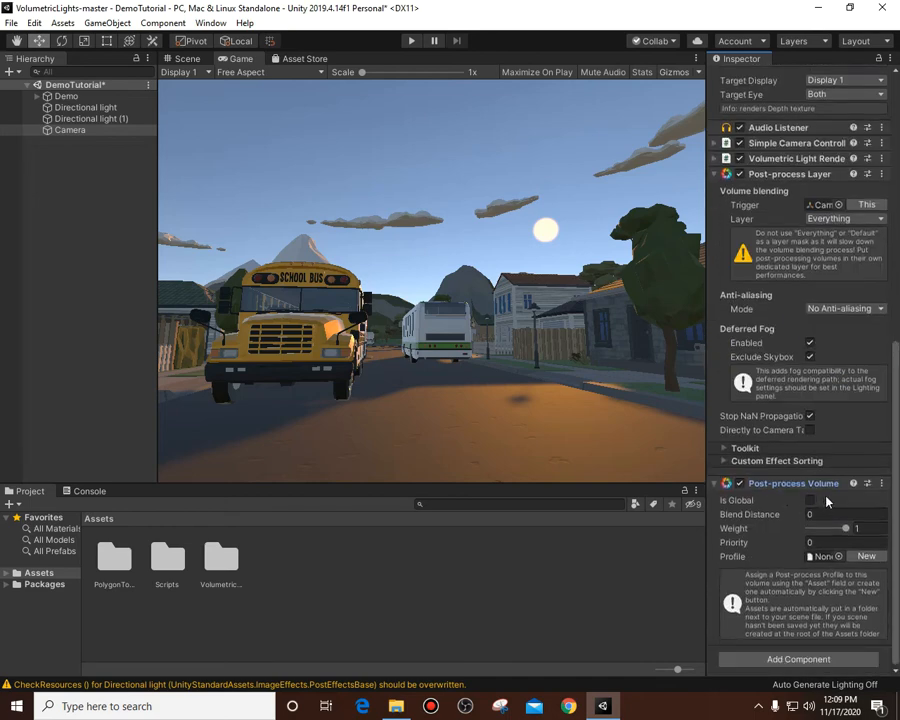
left_click(810, 500)
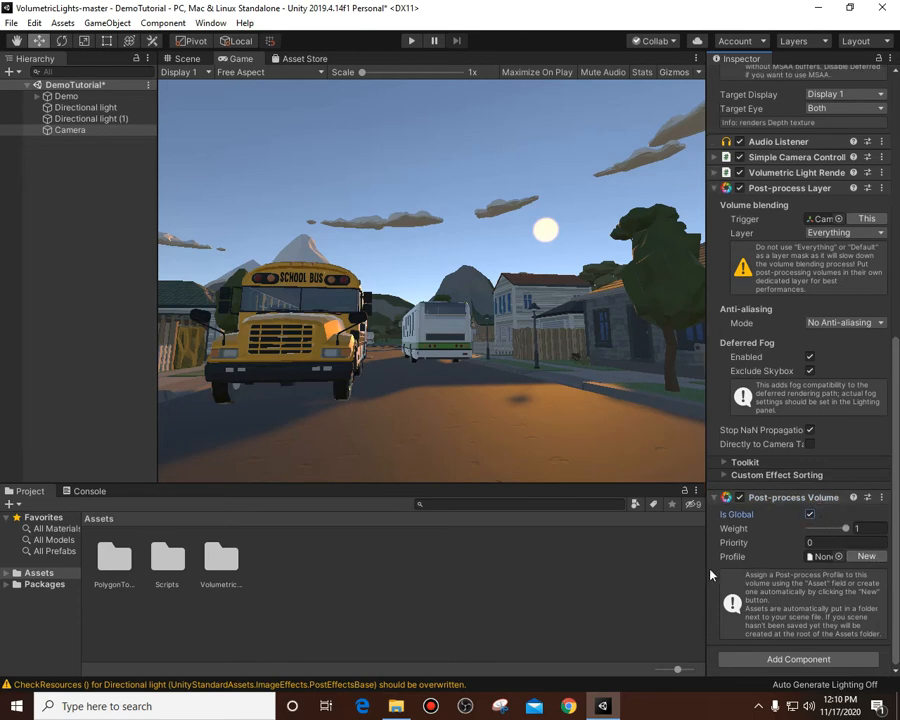
left_click_drag(708, 575, 601, 575)
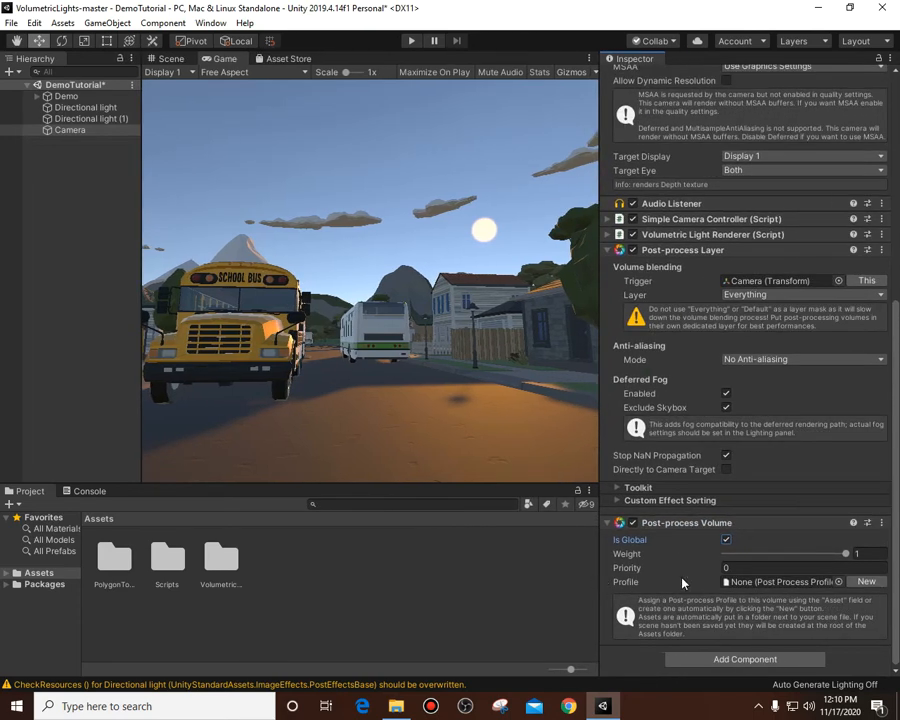
Step: Try the existing Camera Profile and CC profiles on the Post-process Volume and return the profile to None
left_click(839, 582)
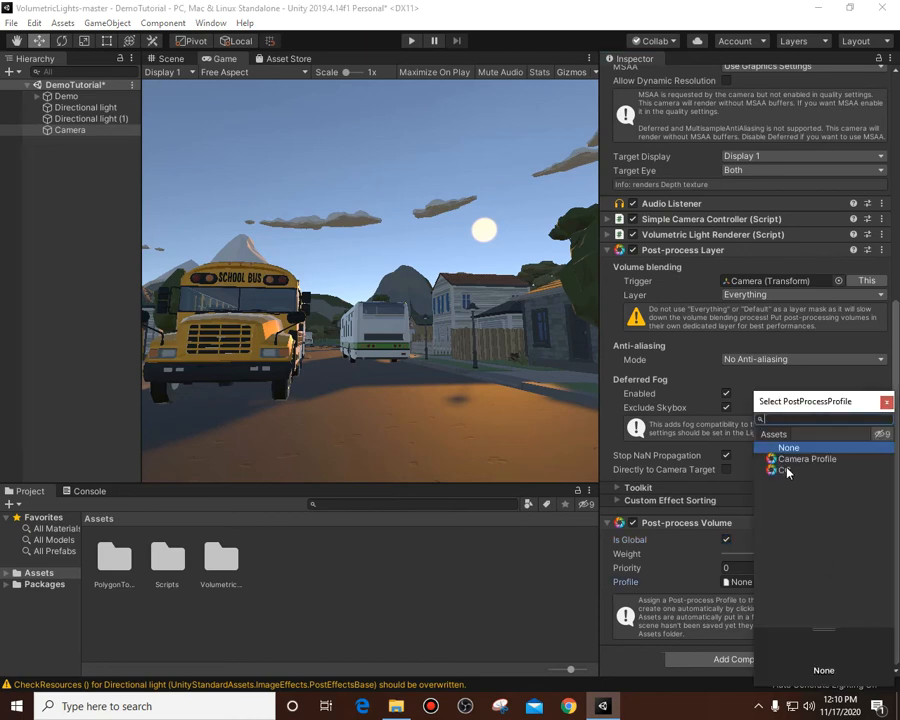
left_click(786, 470)
left_click(790, 459)
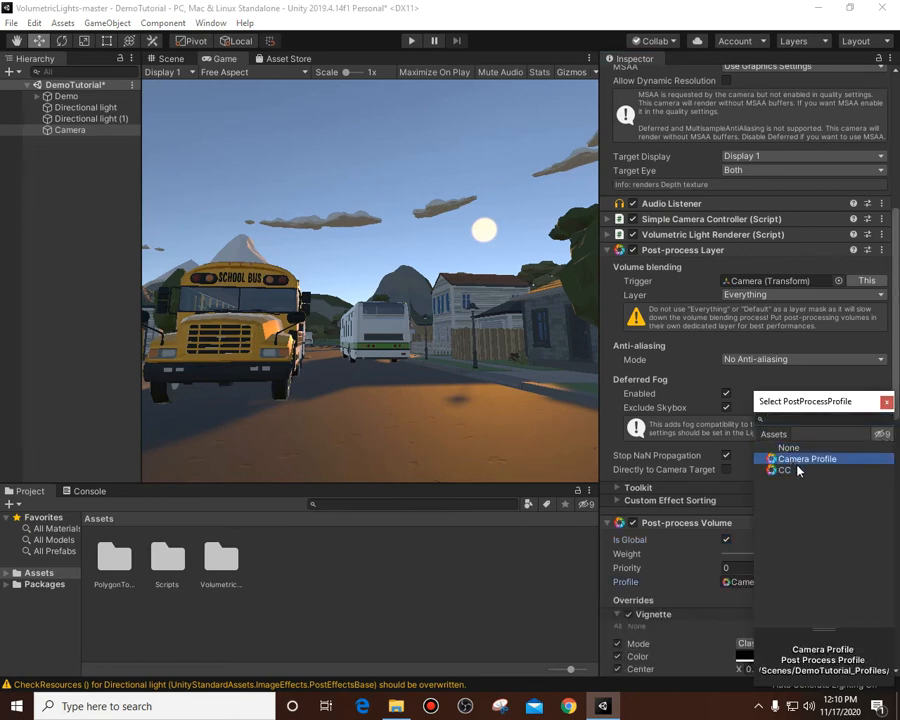
left_click(798, 470)
left_click(795, 458)
left_click(788, 447)
left_click(887, 402)
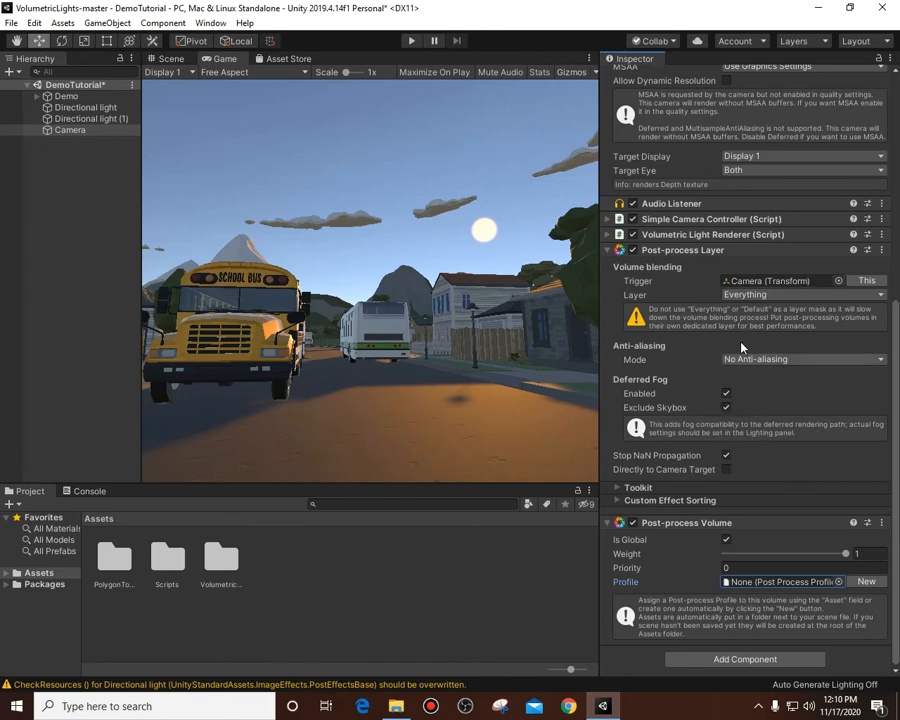
Step: Play the scene and preview the Camera Profile and CC profiles on the Post-process Volume, ending with None
left_click(411, 41)
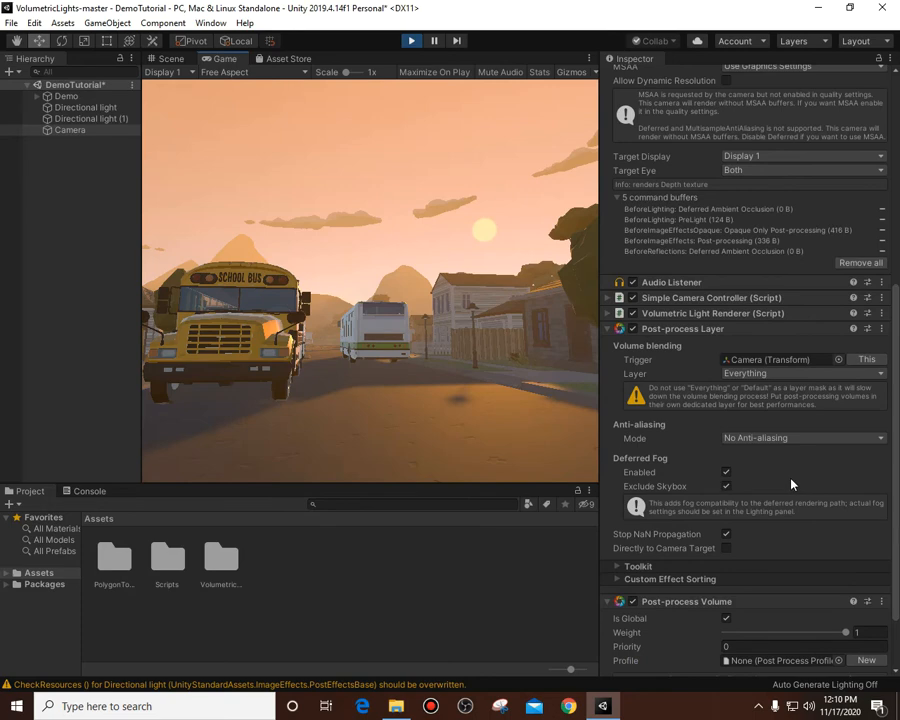
left_click(838, 582)
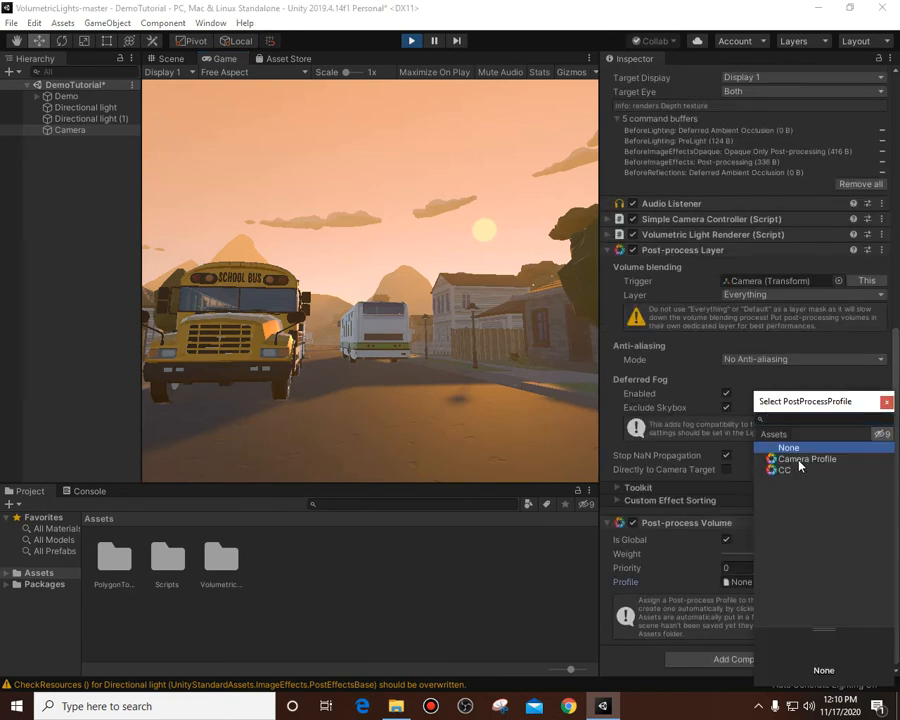
left_click(798, 458)
left_click(786, 470)
left_click(800, 459)
left_click(788, 470)
left_click(803, 459)
double_click(800, 448)
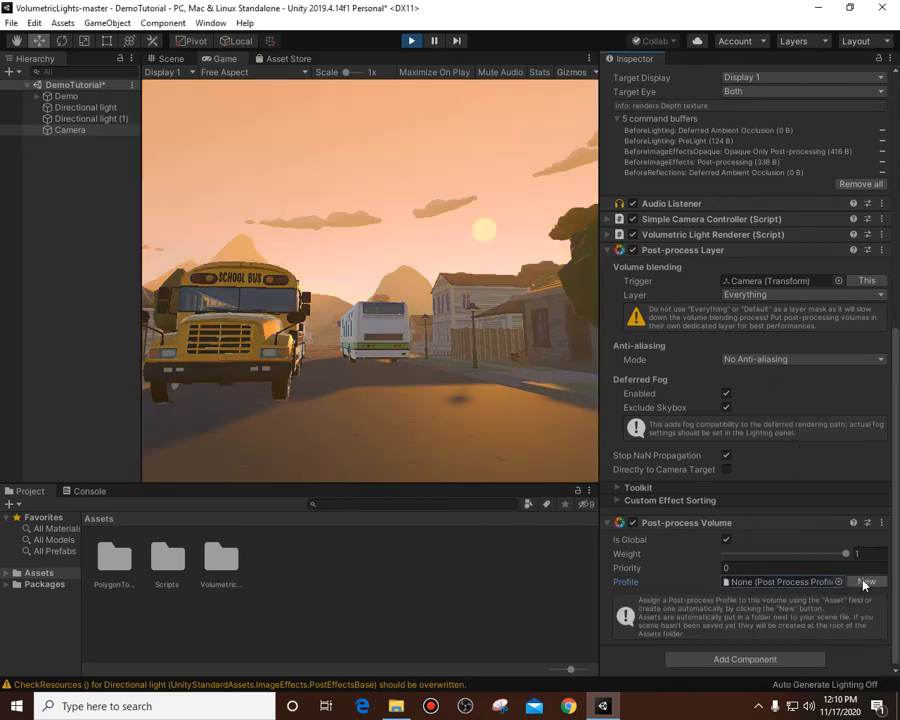
Step: Create a new profile for the Post-process Volume and locate its asset in the project
left_click(864, 582)
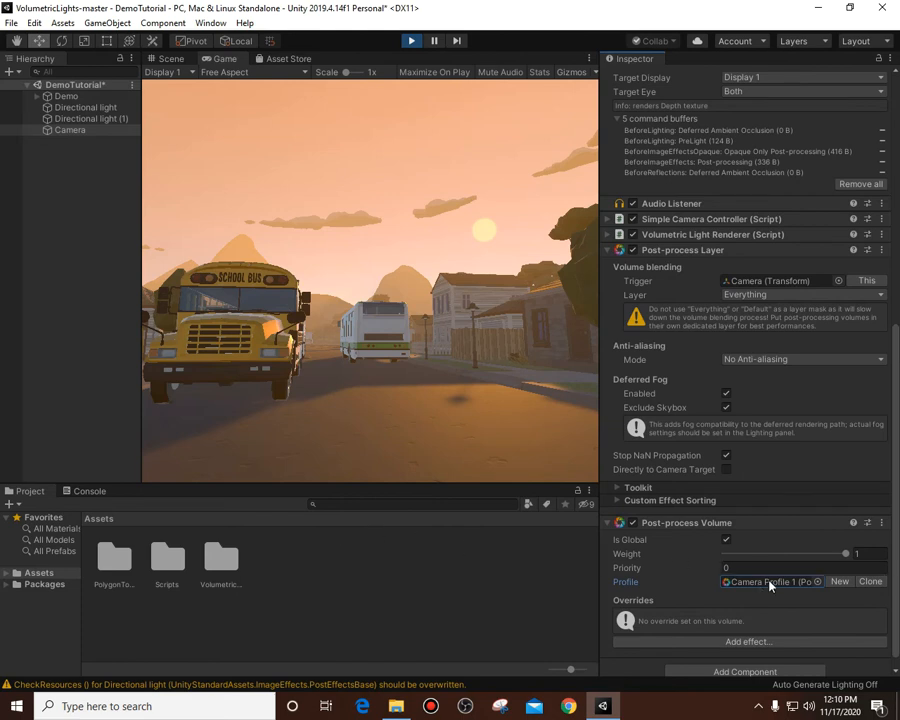
scroll(745, 545, "down", 1)
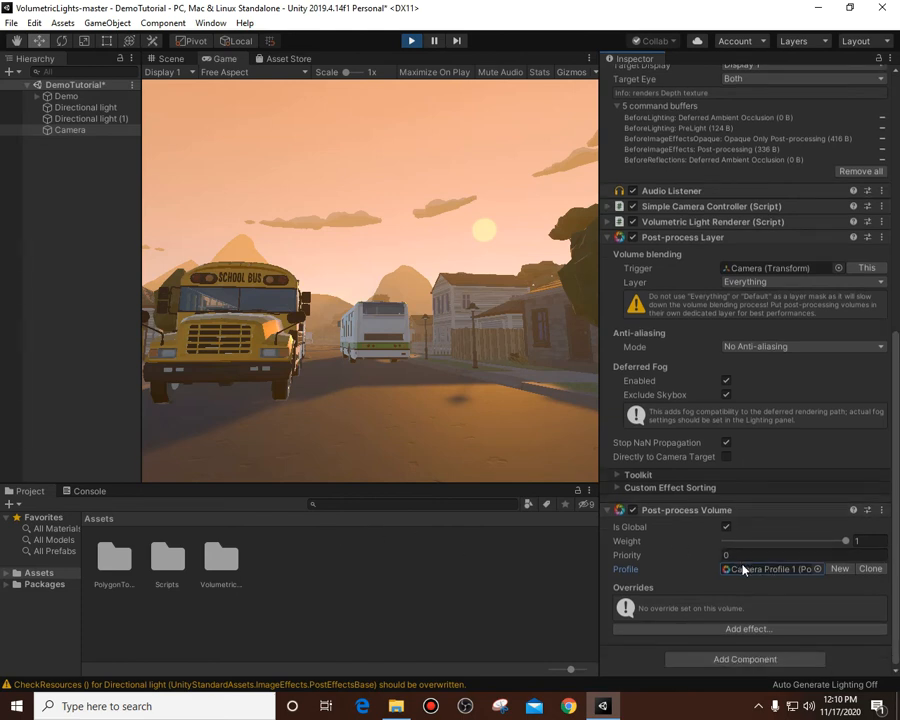
left_click(731, 568)
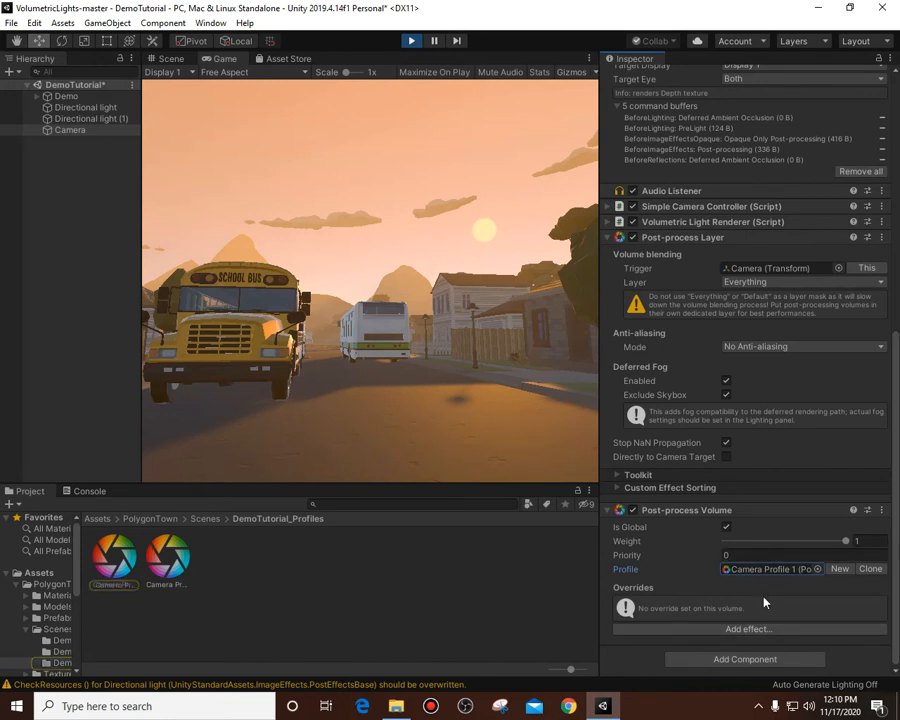
Step: Add a Vignette effect to the Post-process Volume, enable all its overrides, and set its intensity to 0.35
left_click(727, 628)
mouse_move(749, 637)
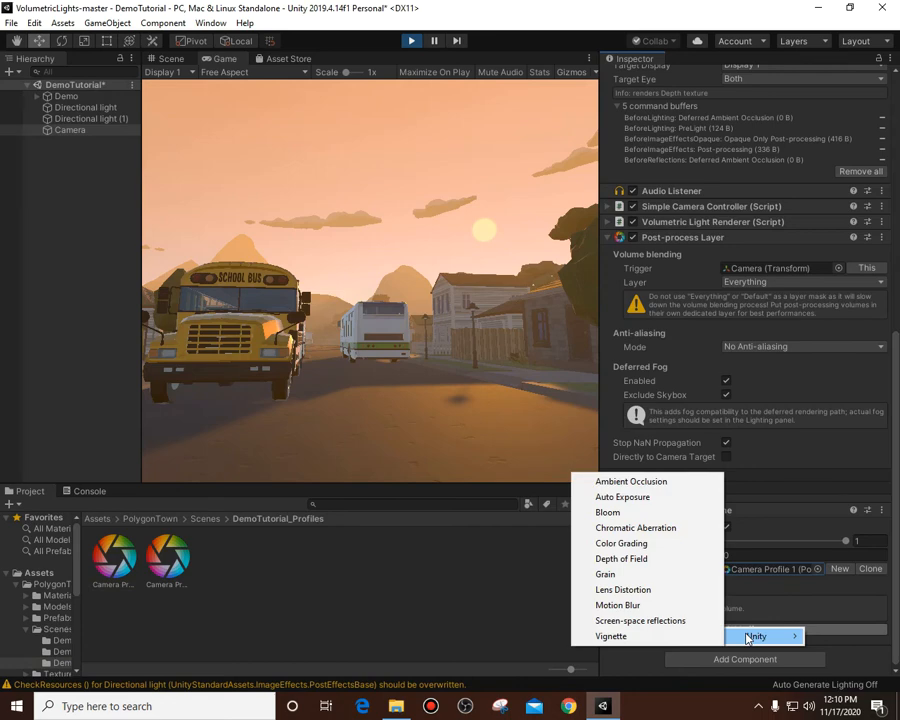
left_click(678, 636)
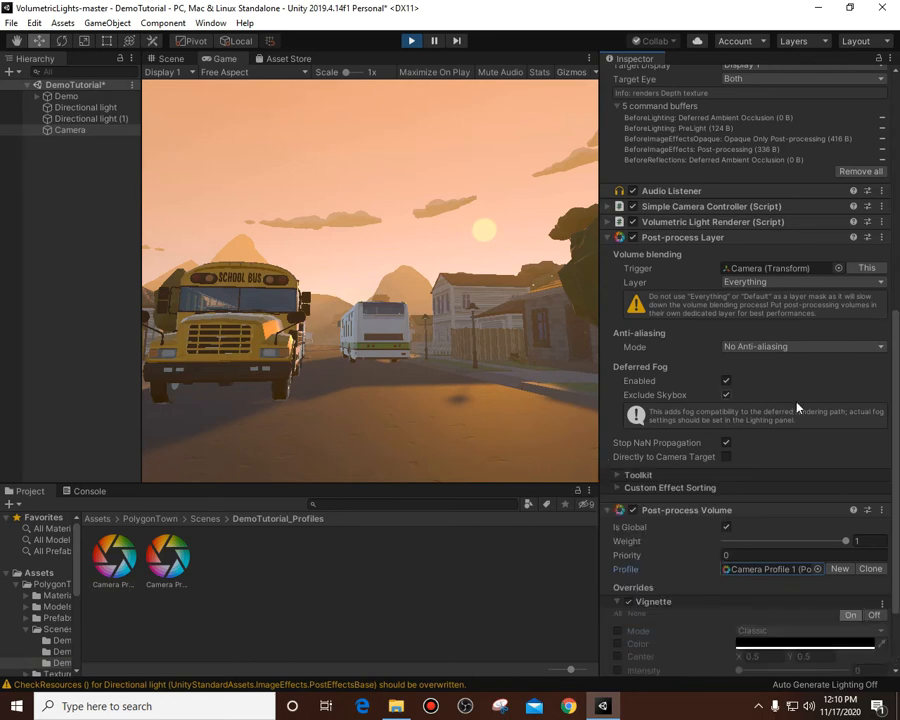
scroll(672, 468, "down", 3)
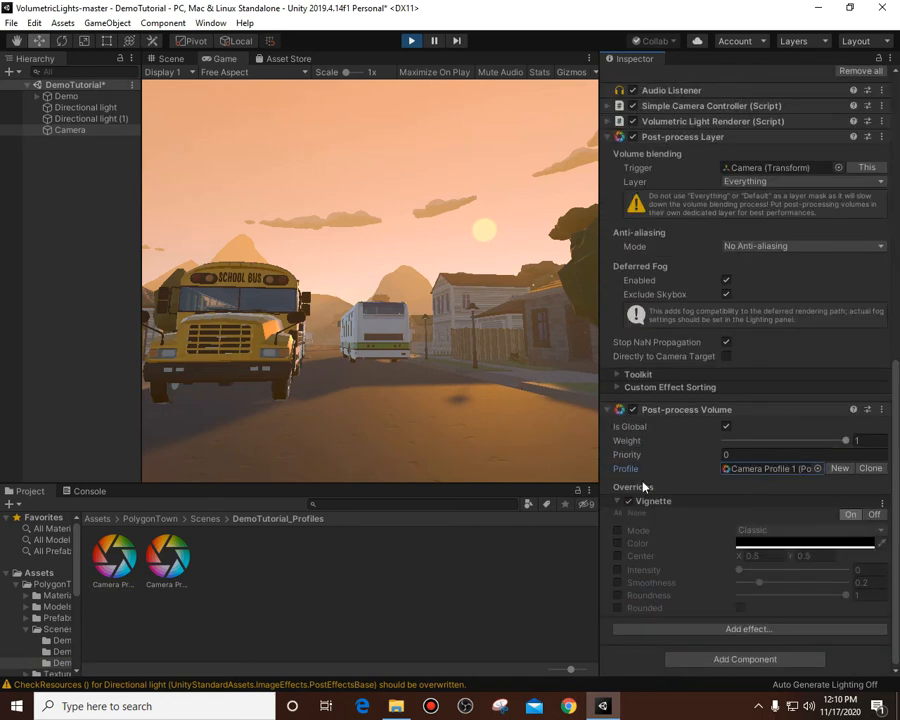
left_click(619, 514)
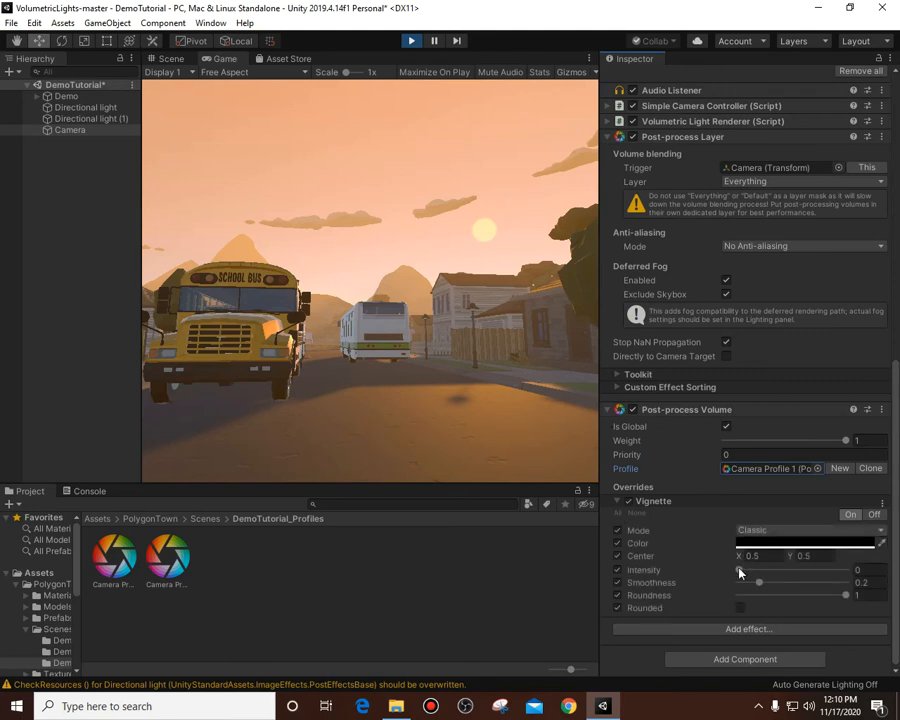
left_click_drag(739, 574, 787, 578)
double_click(870, 569)
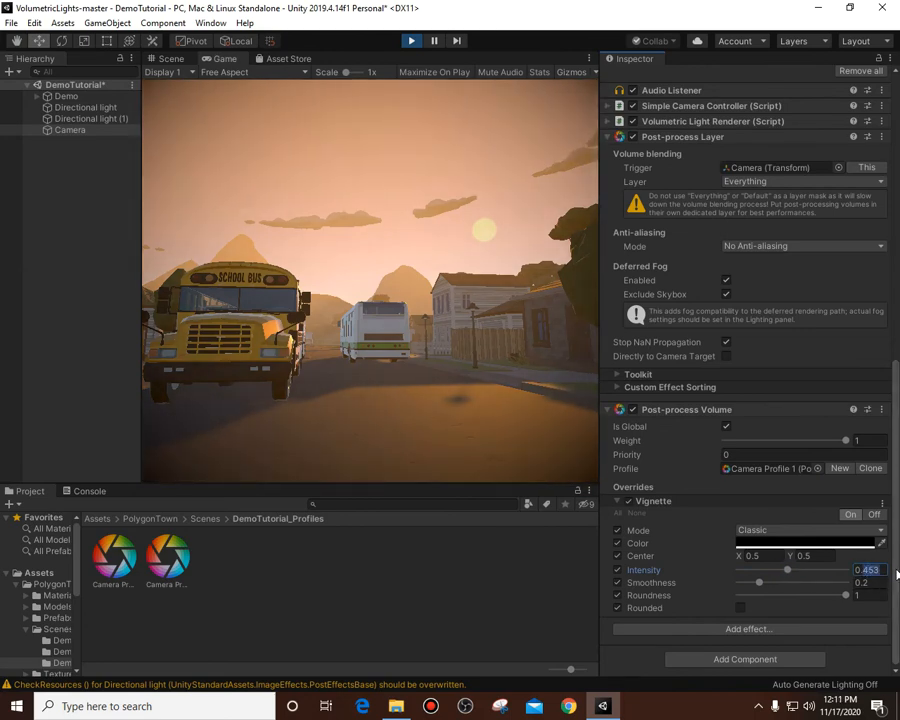
type("35")
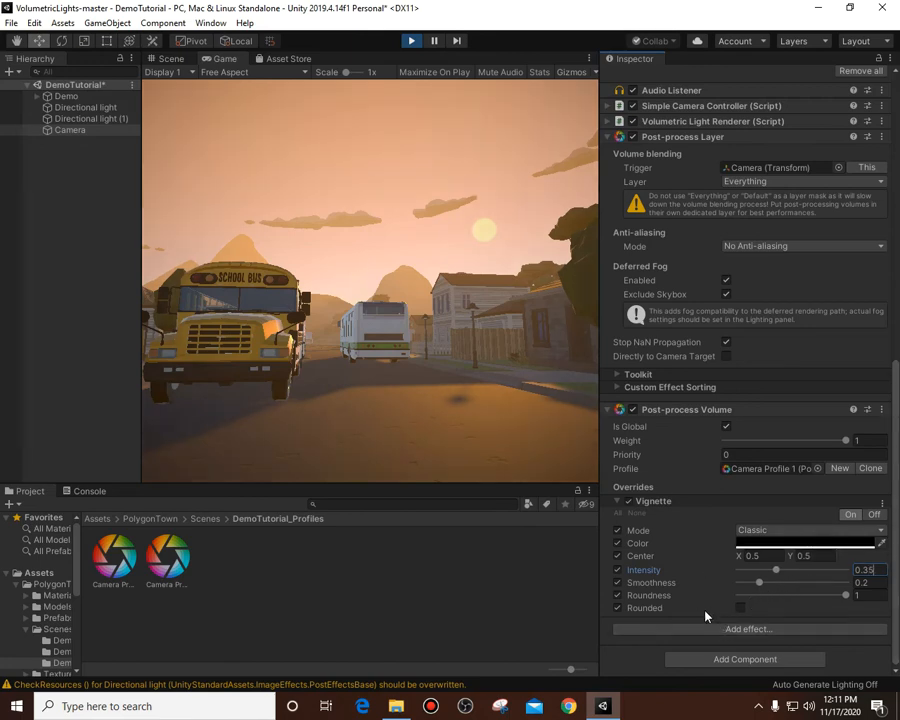
Step: Add a Color Grading effect to the Post-process Volume and enable all its overrides
left_click(706, 635)
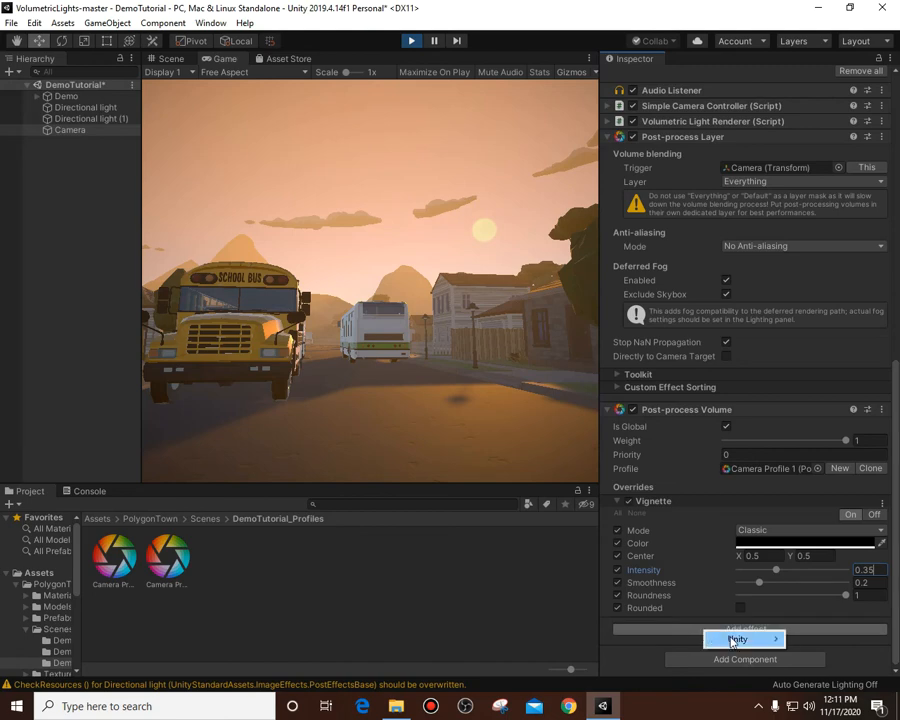
mouse_move(733, 641)
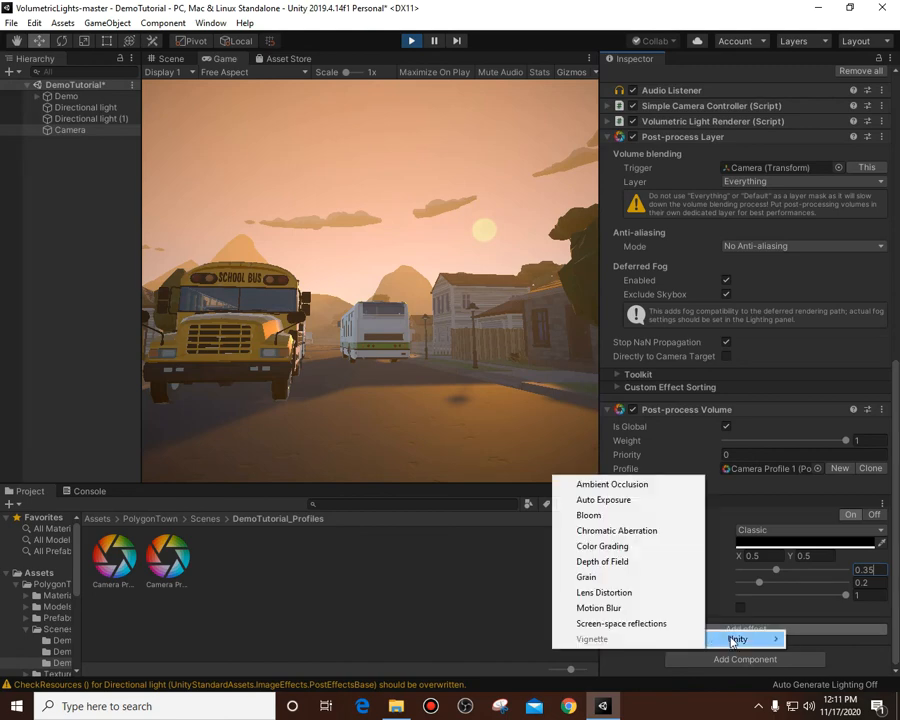
left_click(632, 547)
scroll(660, 540, "down", 3)
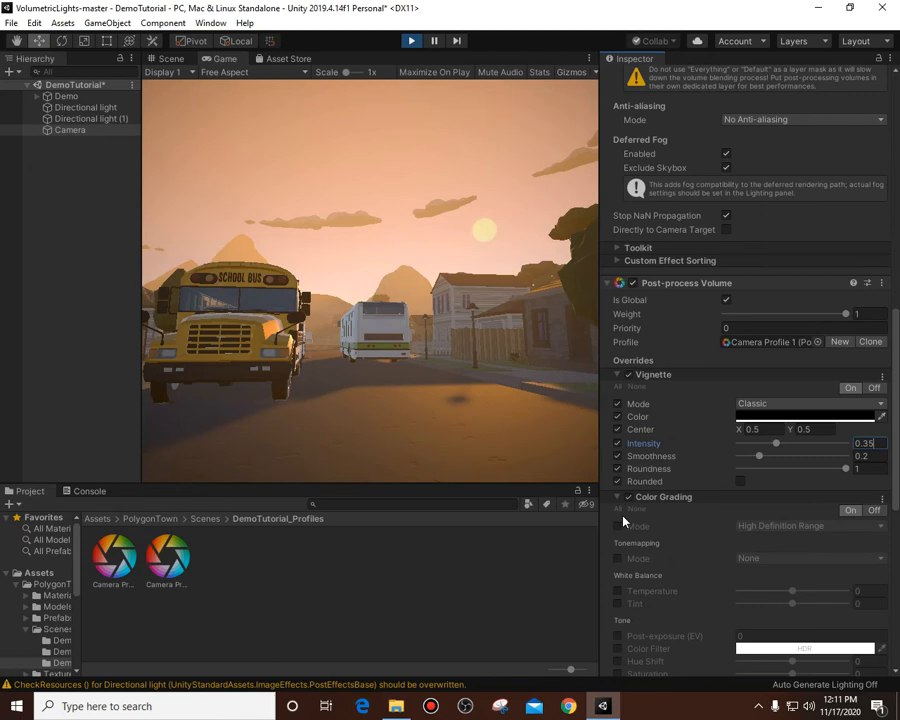
left_click(617, 510)
scroll(701, 507, "down", 3)
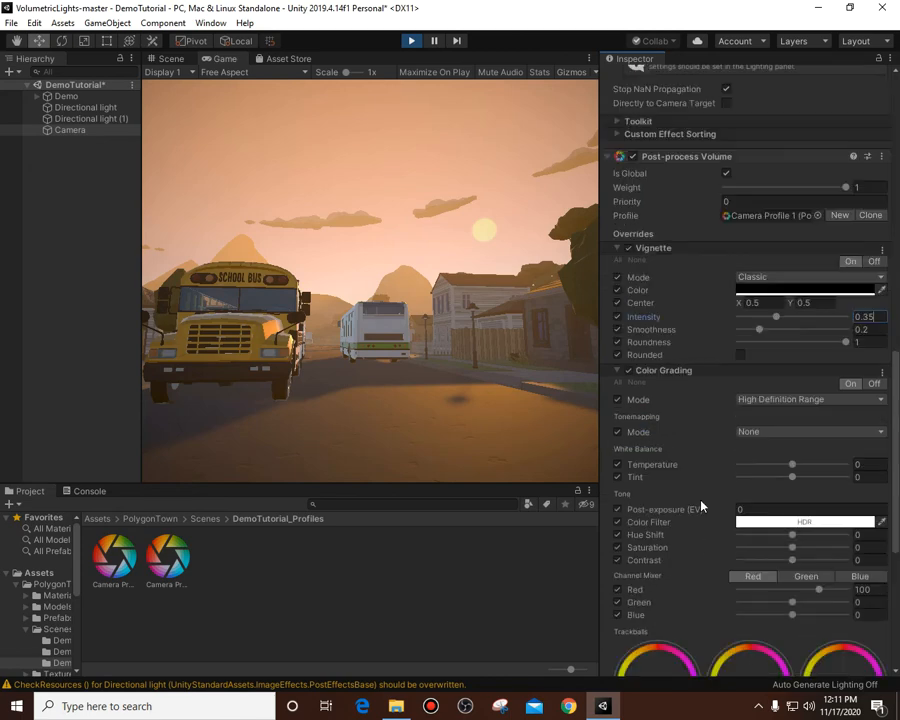
scroll(794, 500, "down", 8)
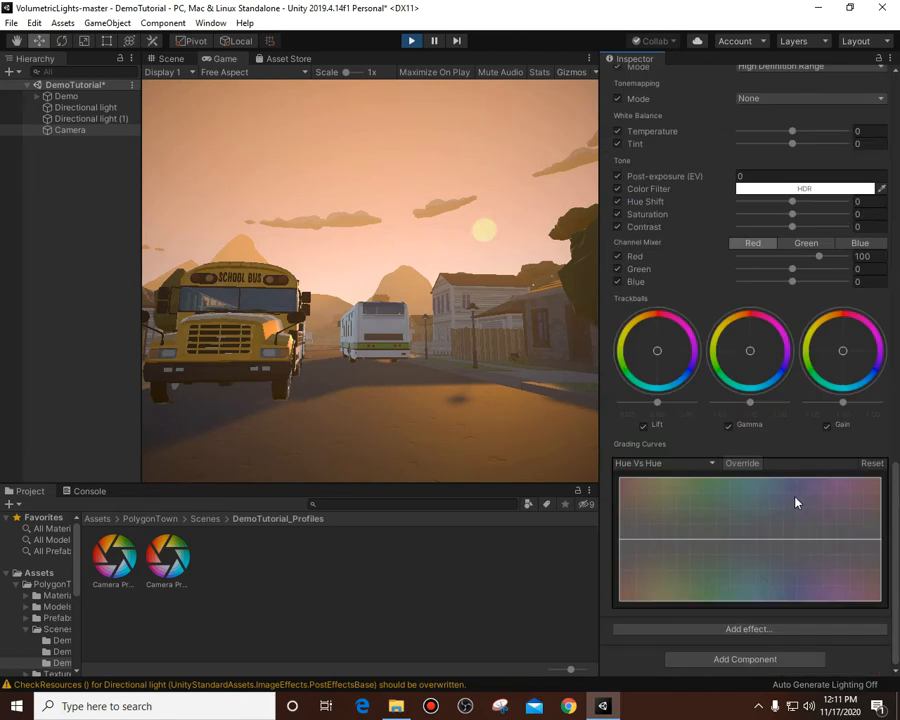
Step: Collapse the Vignette override and set the Color Grading tonemapping mode to ACES
scroll(799, 505, "up", 3)
scroll(735, 397, "up", 3)
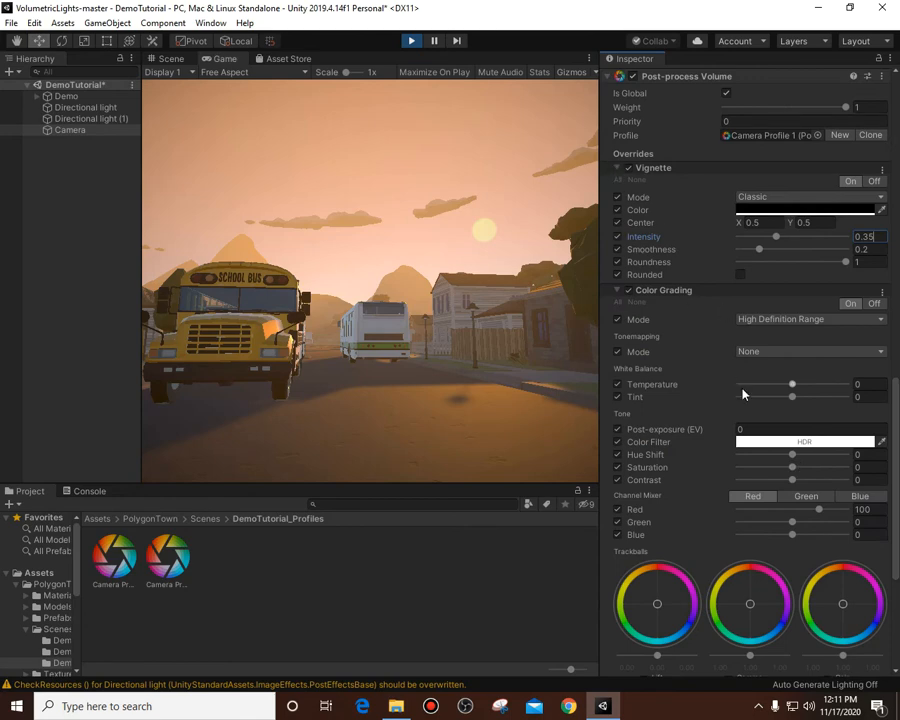
scroll(743, 392, "up", 3)
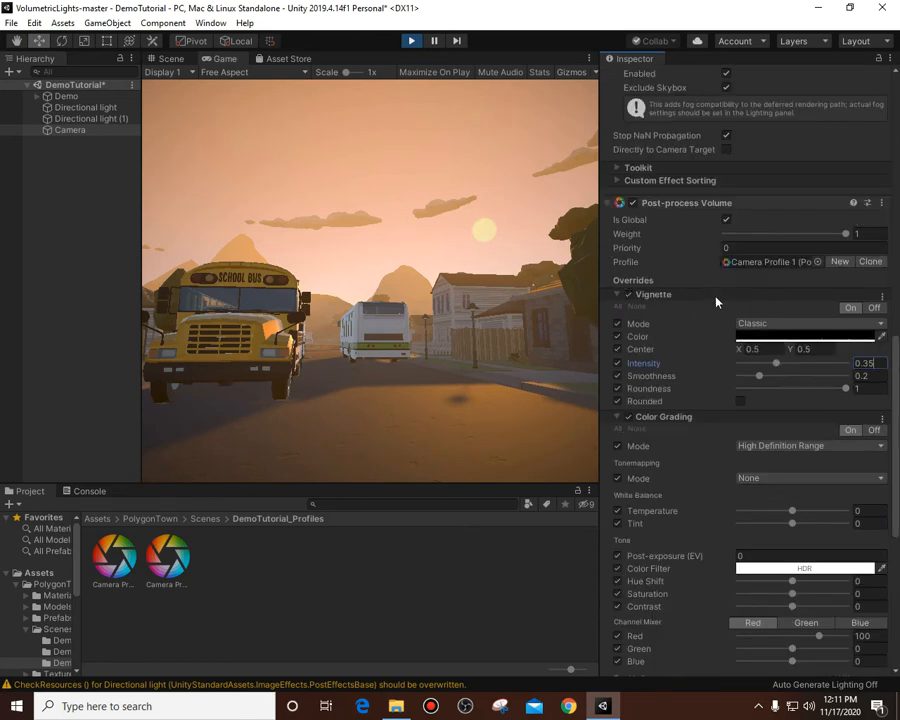
left_click(618, 296)
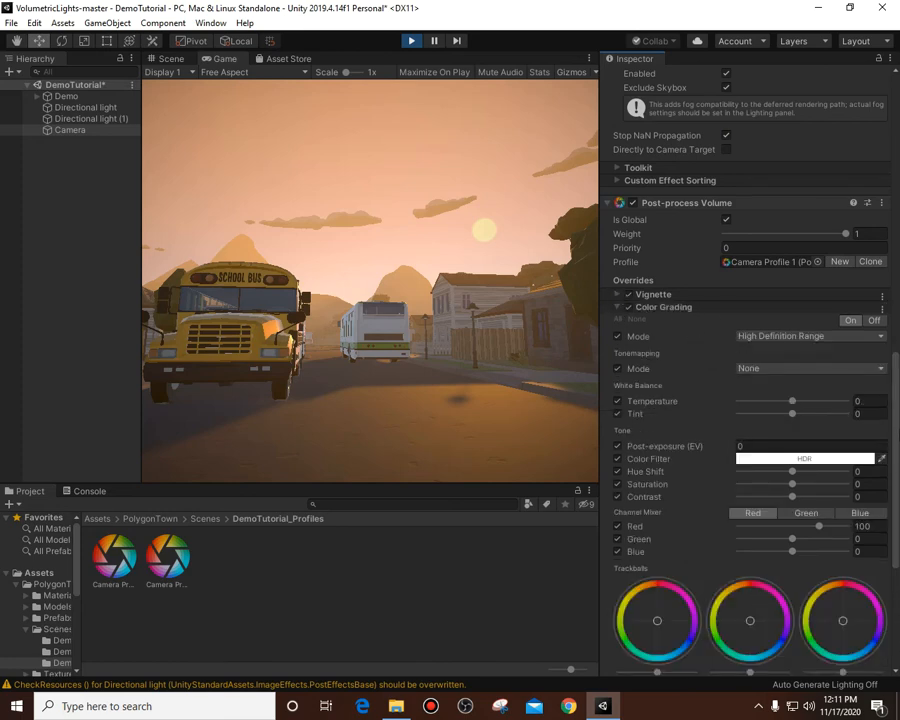
scroll(750, 400, "down", 1)
left_click_drag(898, 447, 898, 419)
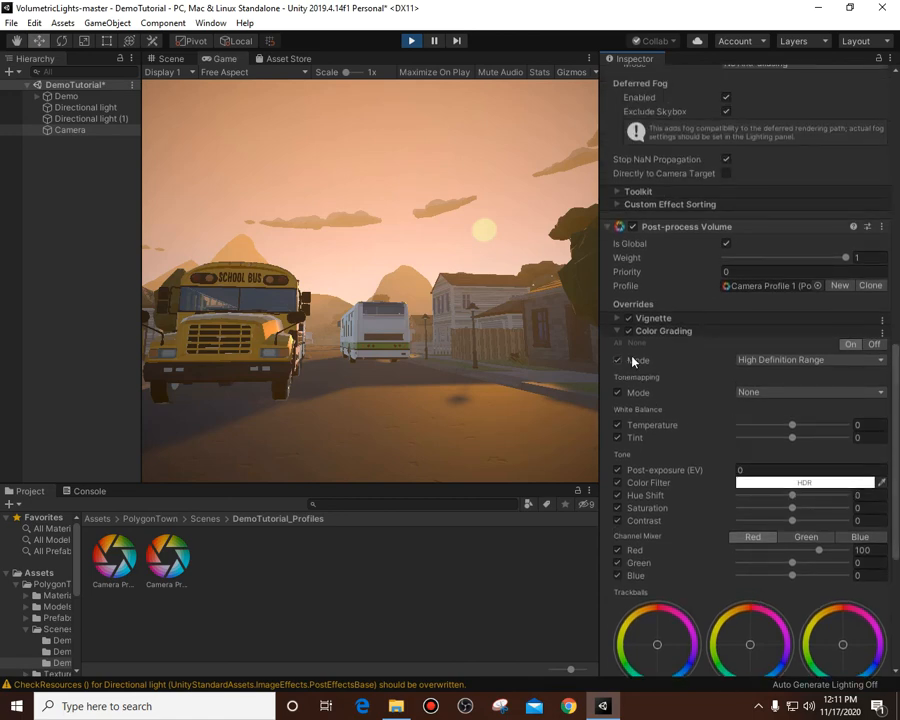
scroll(685, 368, "up", 2)
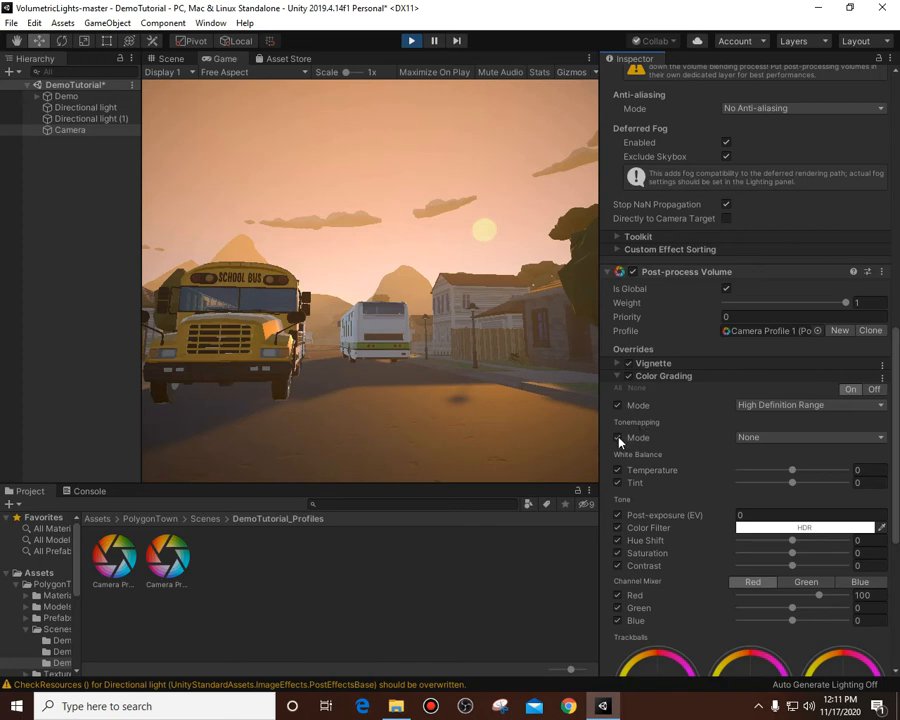
left_click(752, 438)
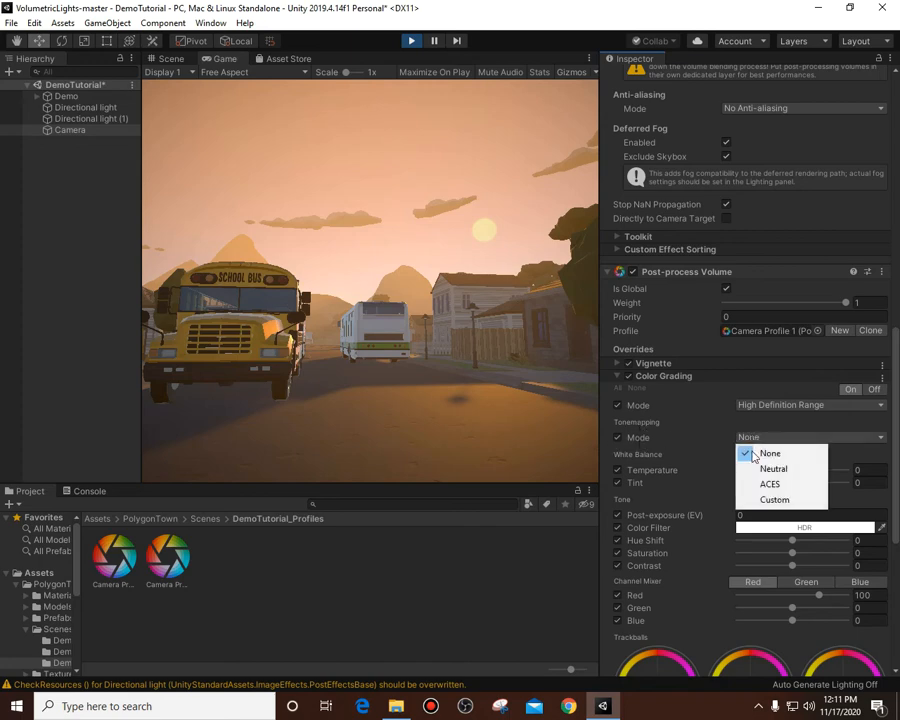
left_click(760, 483)
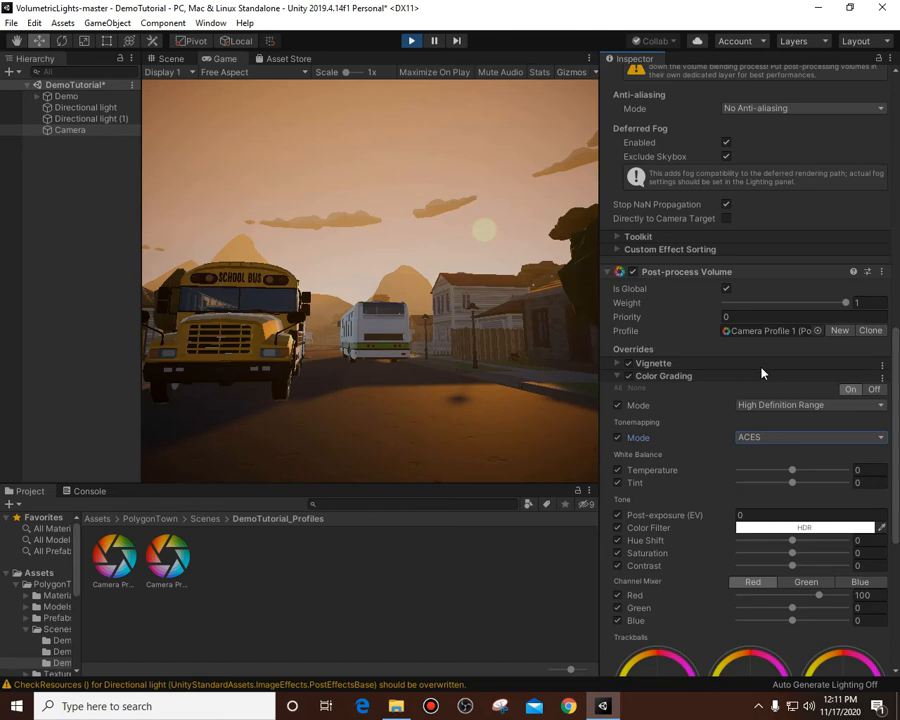
Step: Set the Color Grading Post-exposure (EV) to 0.52
scroll(770, 372, "down", 5)
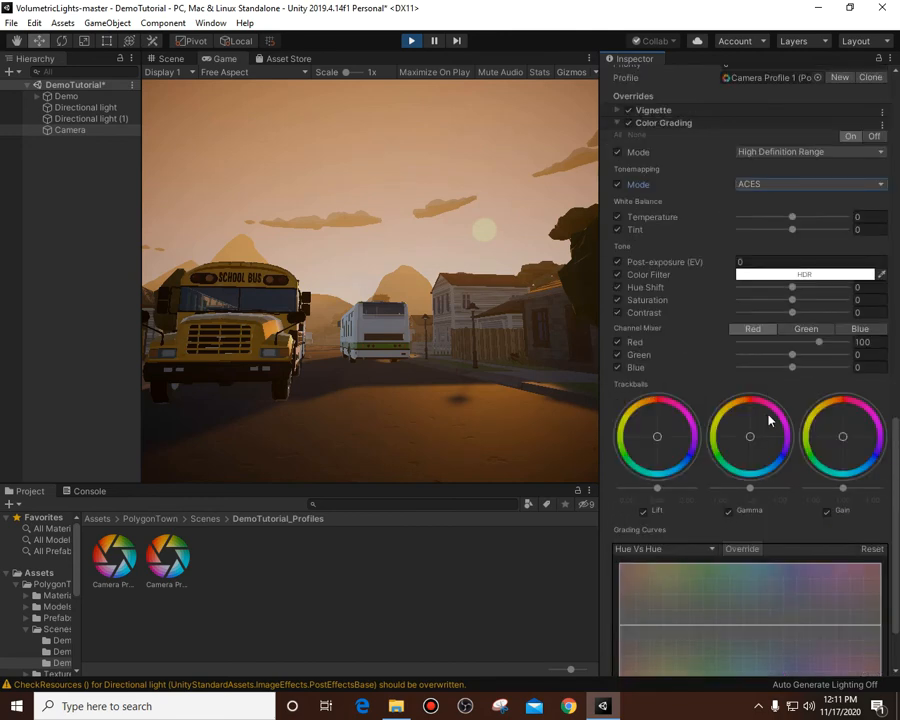
scroll(769, 390, "up", 5)
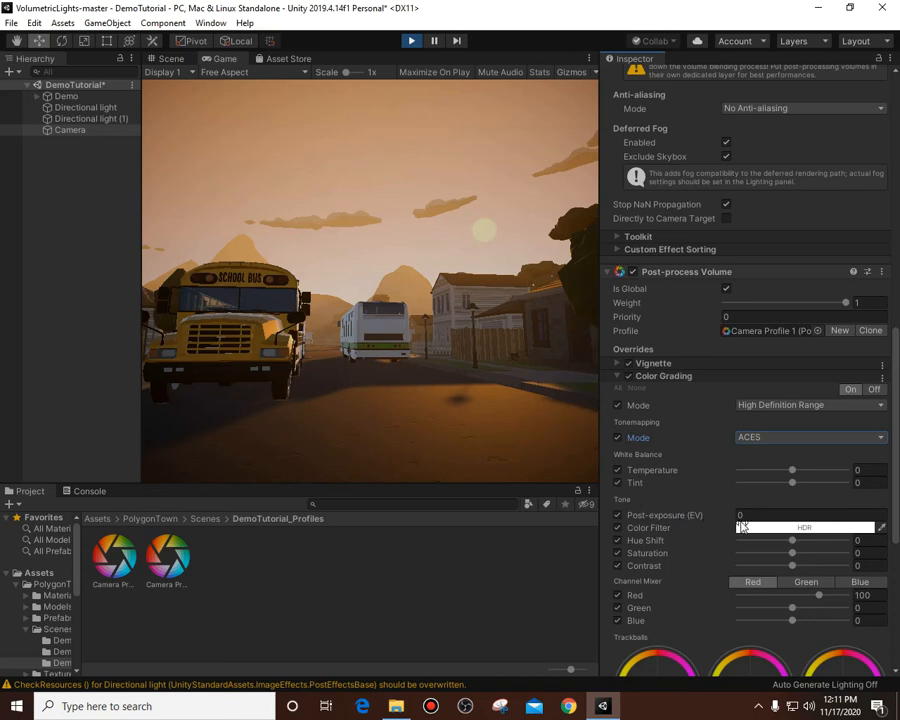
left_click_drag(736, 519, 748, 521)
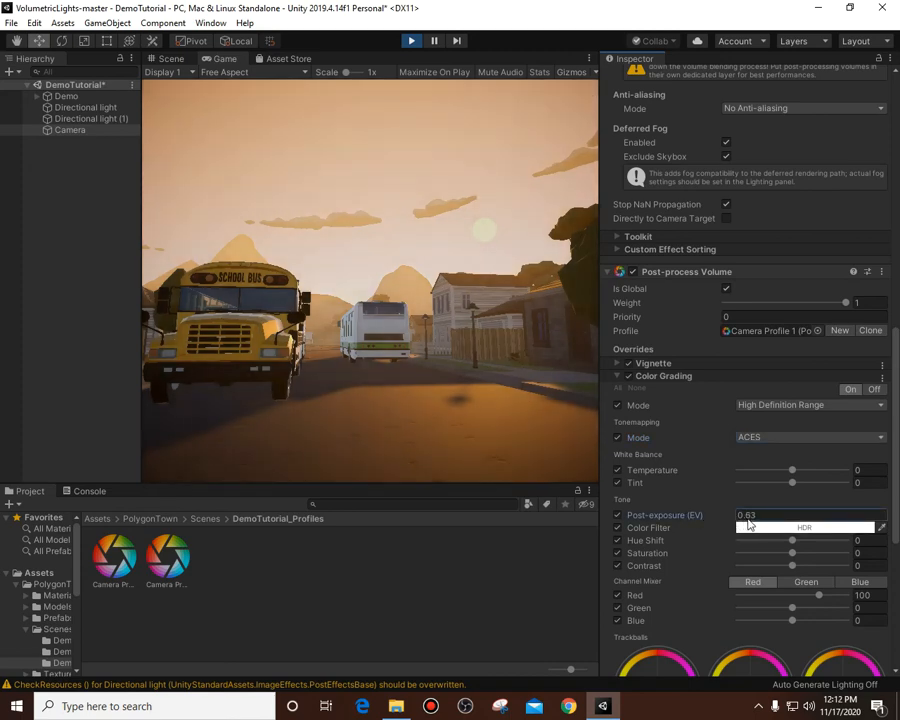
double_click(783, 513)
type("52")
Step: Raise the white balance Temperature to 100, check the look against the desktop wallpaper and return to Unity
scroll(709, 475, "down", 3)
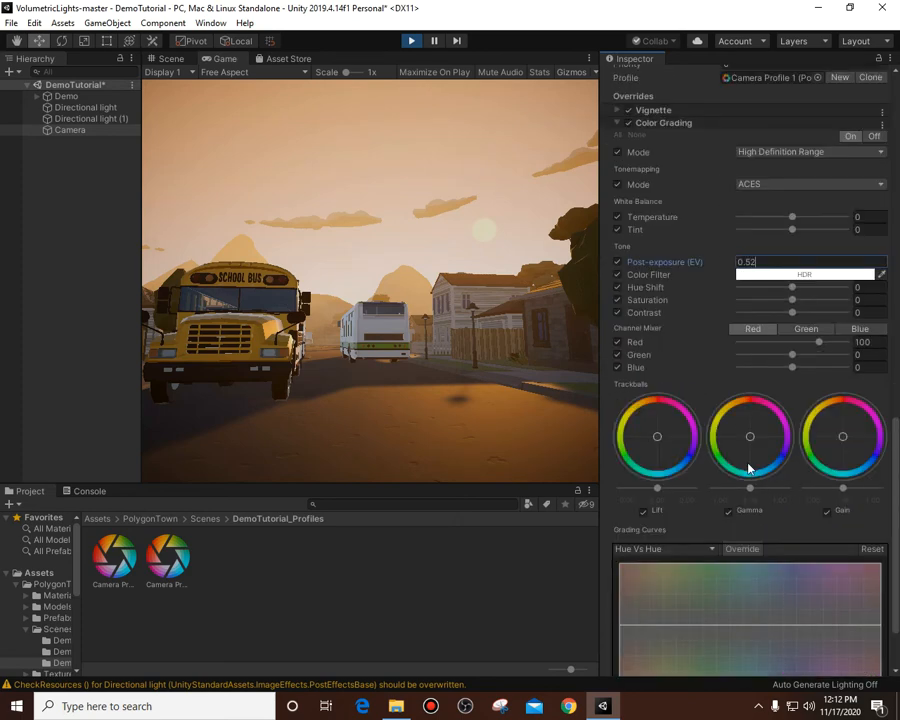
scroll(710, 573, "up", 3)
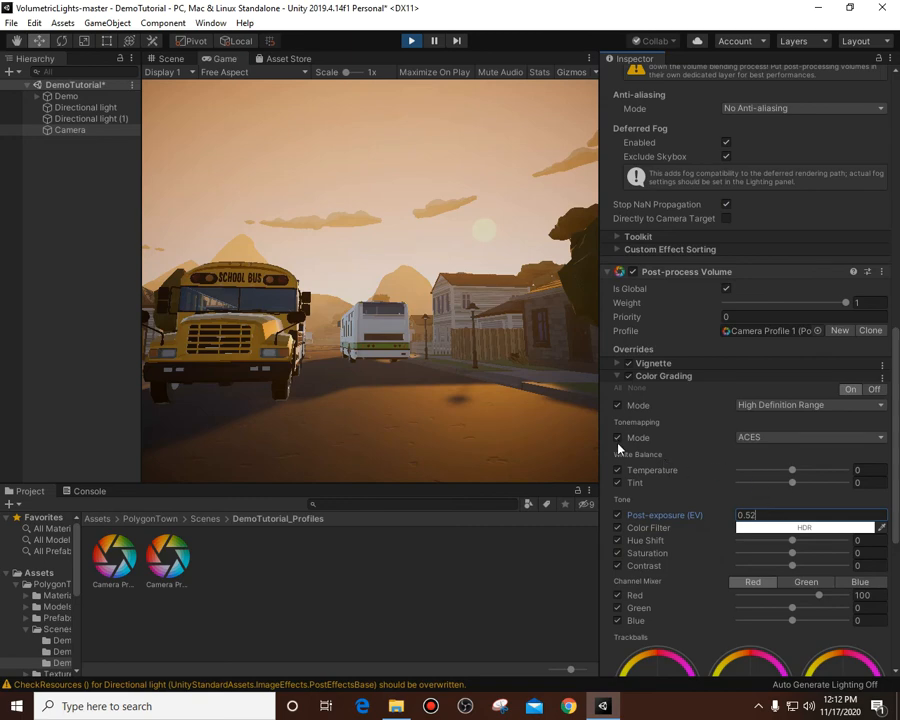
left_click_drag(790, 470, 846, 470)
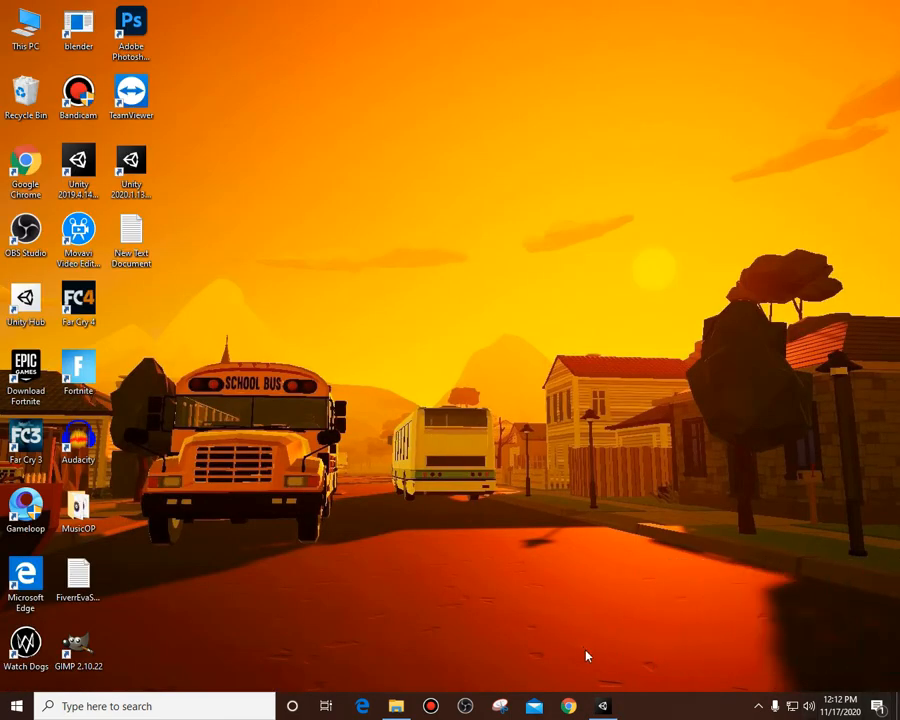
left_click(602, 706)
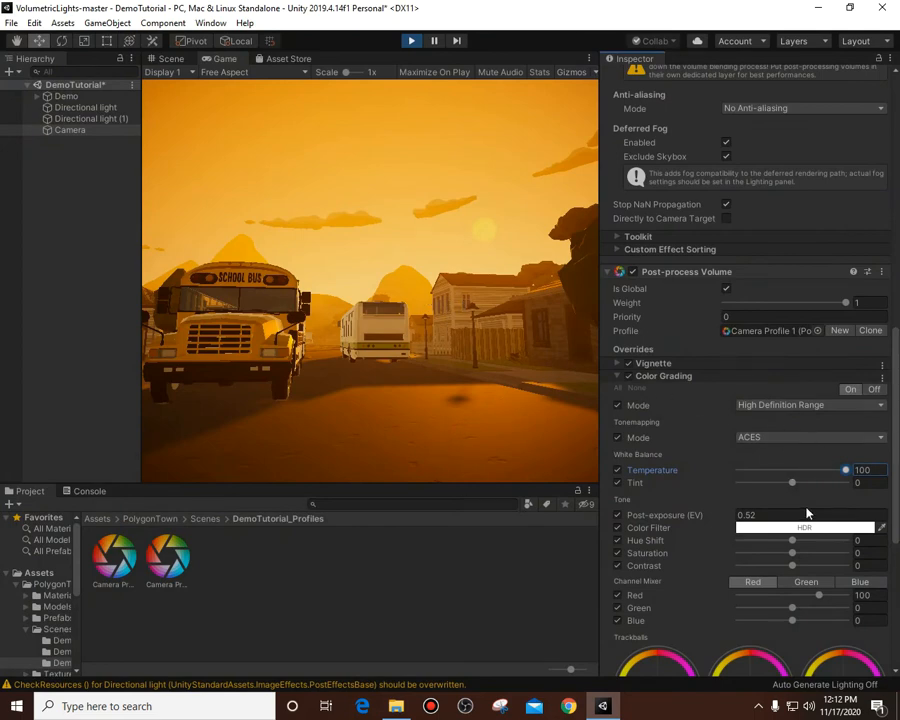
Step: Try the Saturation at its upper range and set it to 70
scroll(837, 479, "down", 3)
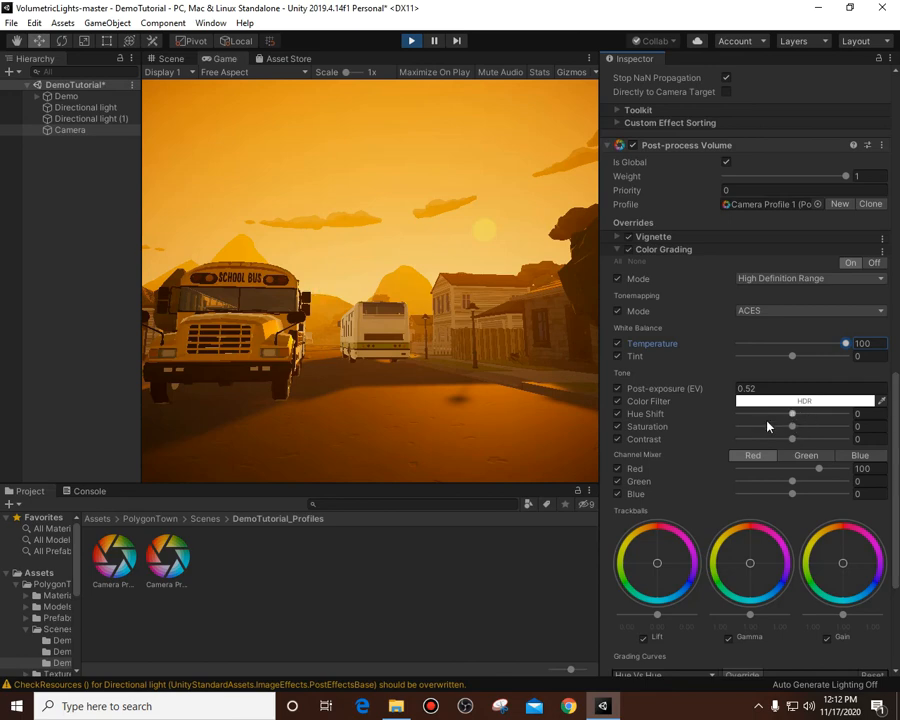
left_click(793, 481)
left_click_drag(793, 428, 856, 425)
left_click(870, 424)
type("70")
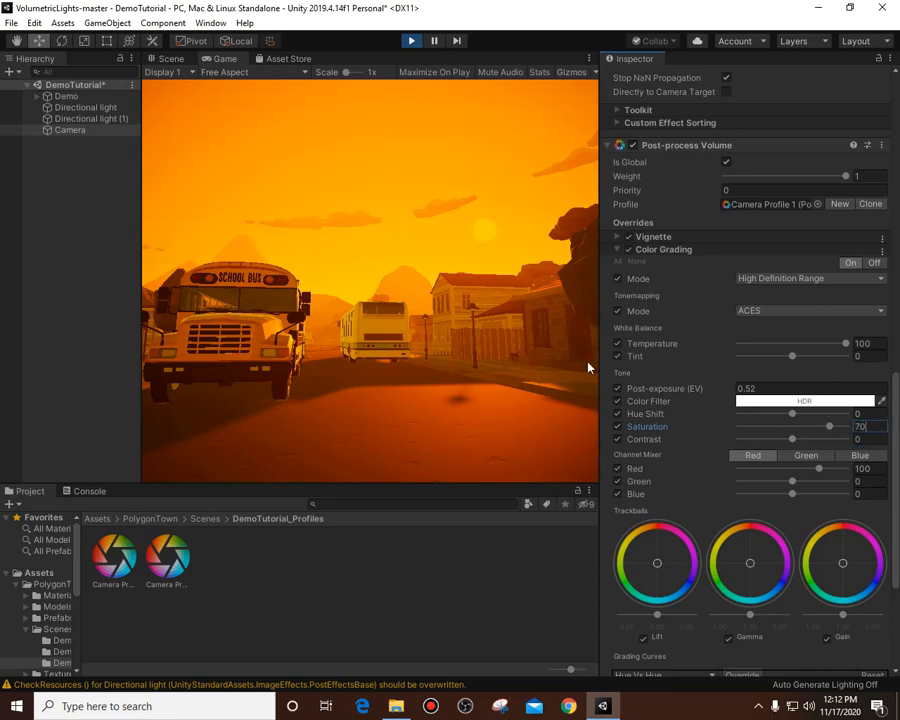
Step: Widen the Game view, compare the scene with the desktop wallpaper and return to Unity
left_click_drag(596, 362, 658, 372)
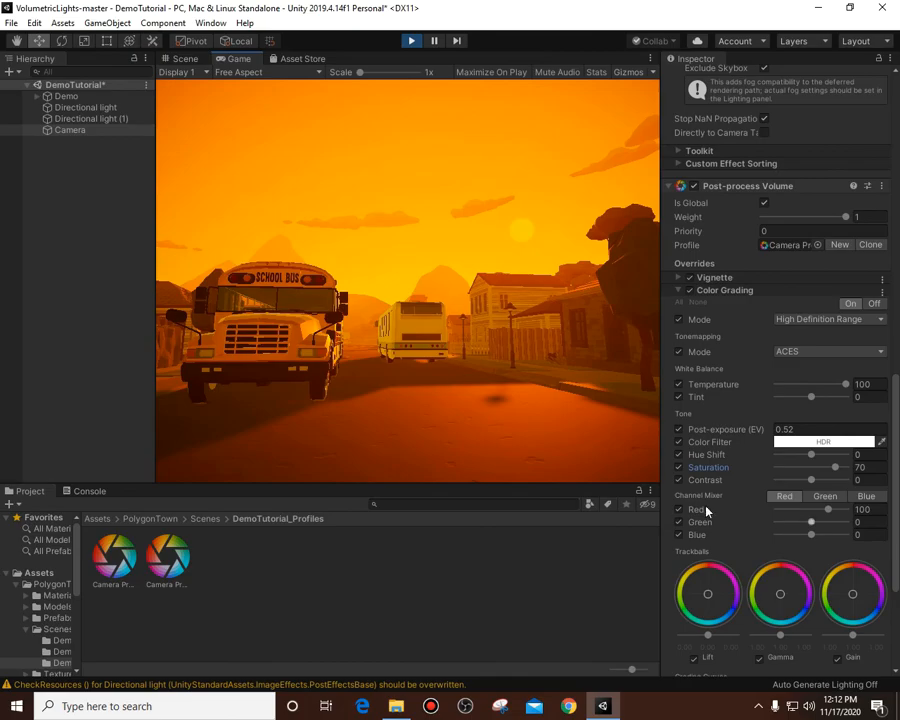
key("super+d")
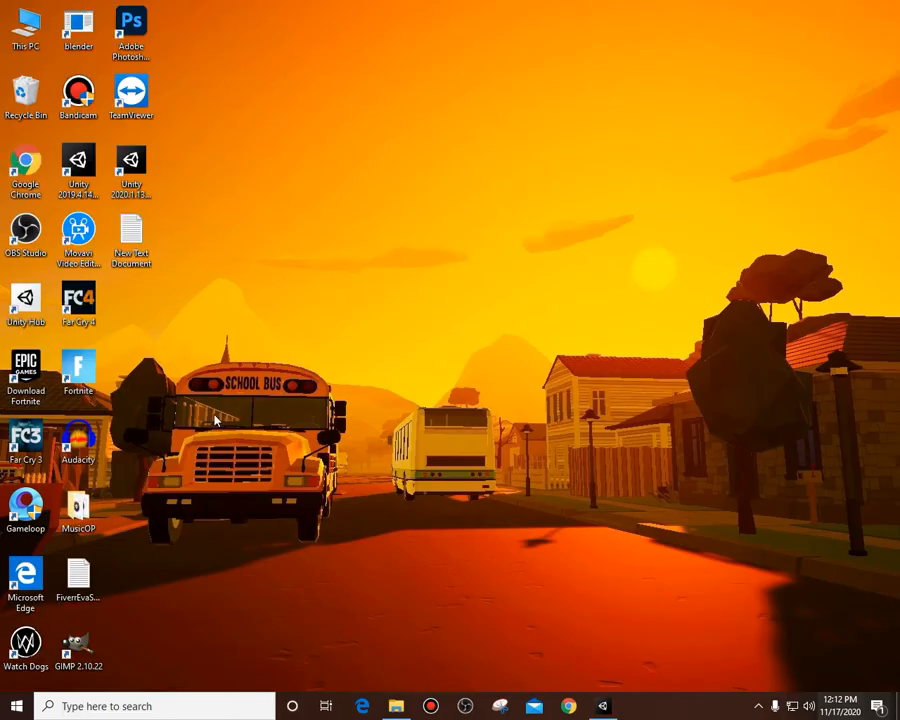
left_click(613, 706)
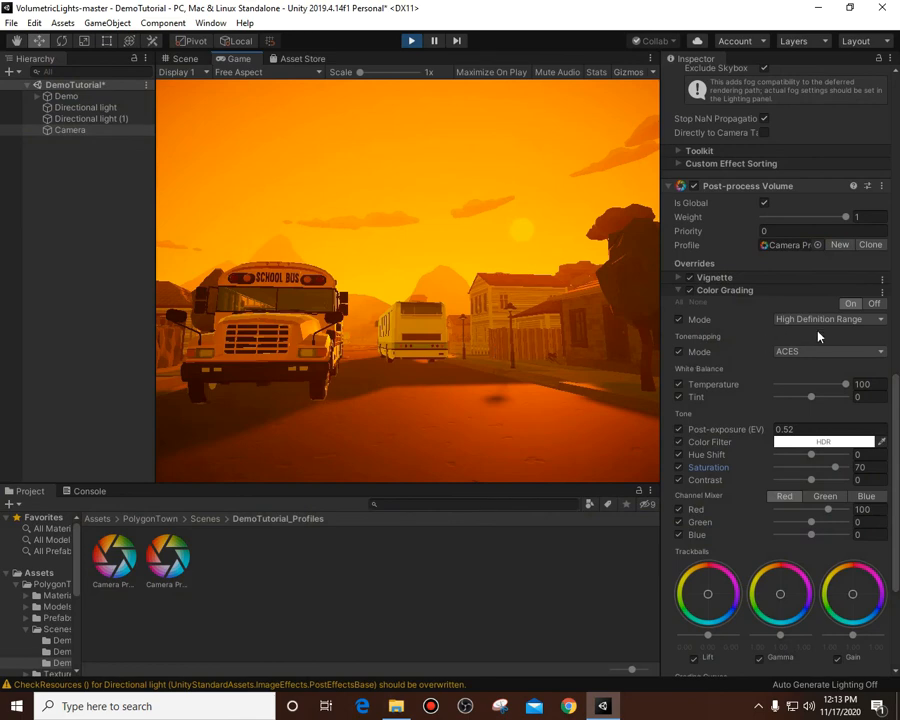
Step: Try a Hue Shift of 180 on the Color Grading effect and reset it to 0
scroll(818, 331, "down", 5)
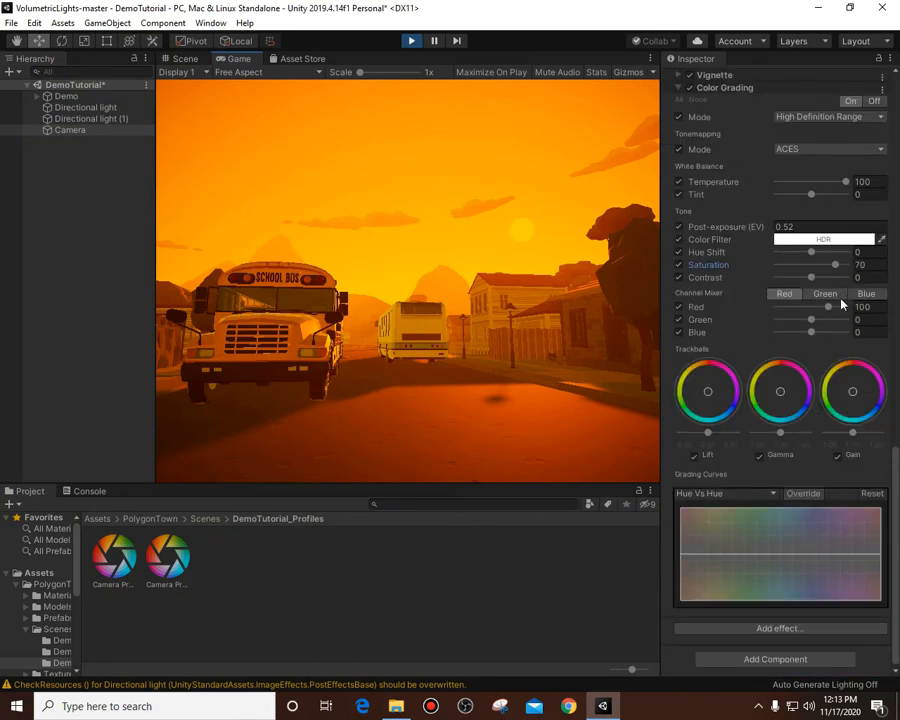
scroll(817, 424, "up", 6)
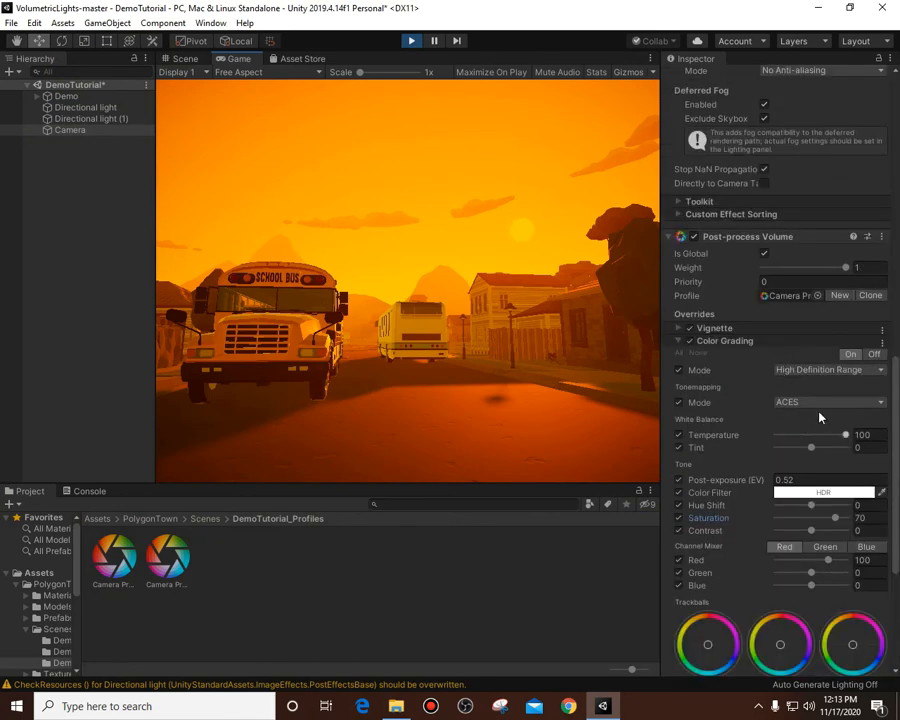
scroll(810, 422, "down", 3)
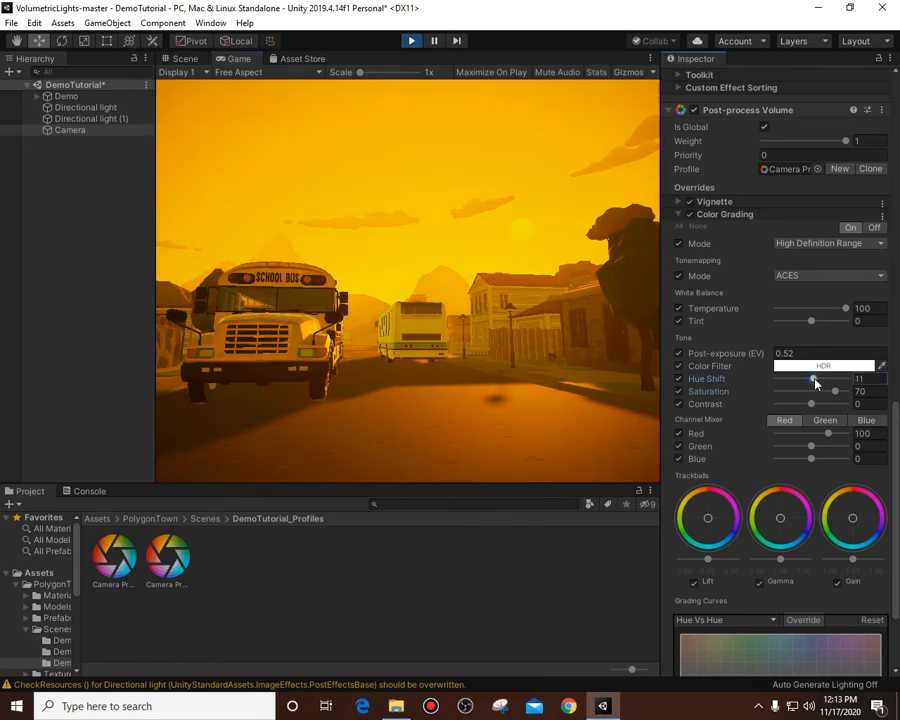
left_click_drag(811, 378, 856, 381)
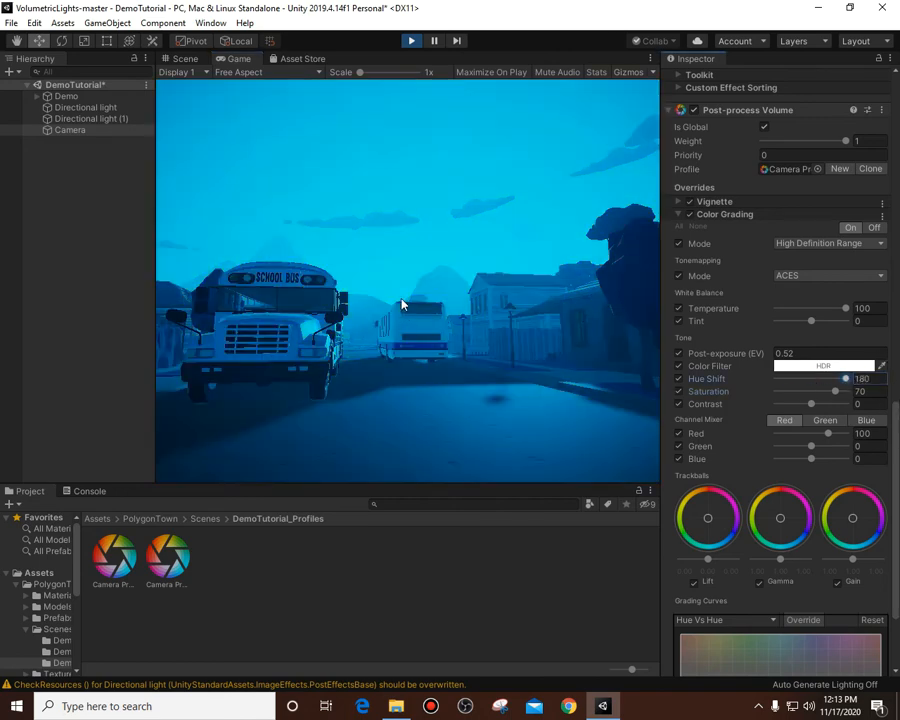
left_click(873, 378)
type("0")
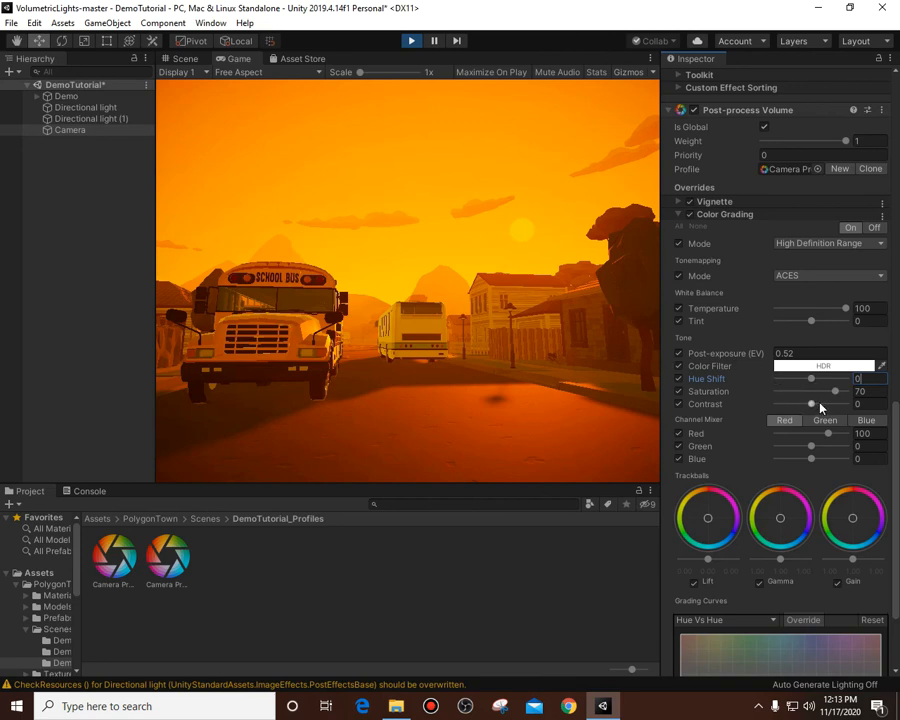
Step: Test lower and higher Contrast values in Color Grading, including -20 and 20, and settle on 35
left_click_drag(811, 404, 804, 405)
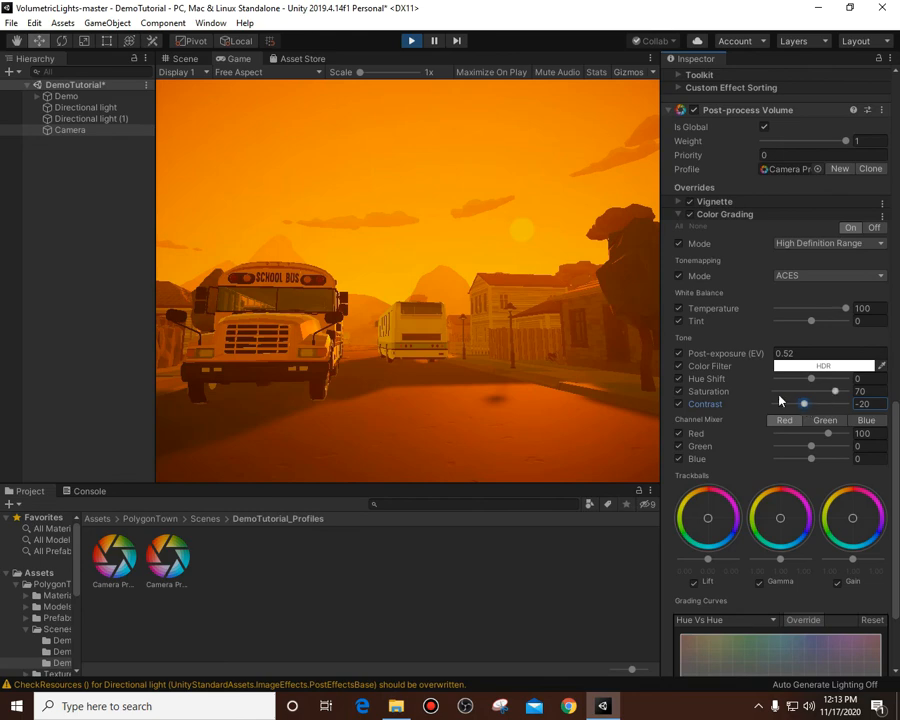
left_click_drag(805, 408, 839, 406)
left_click(882, 404)
type("20")
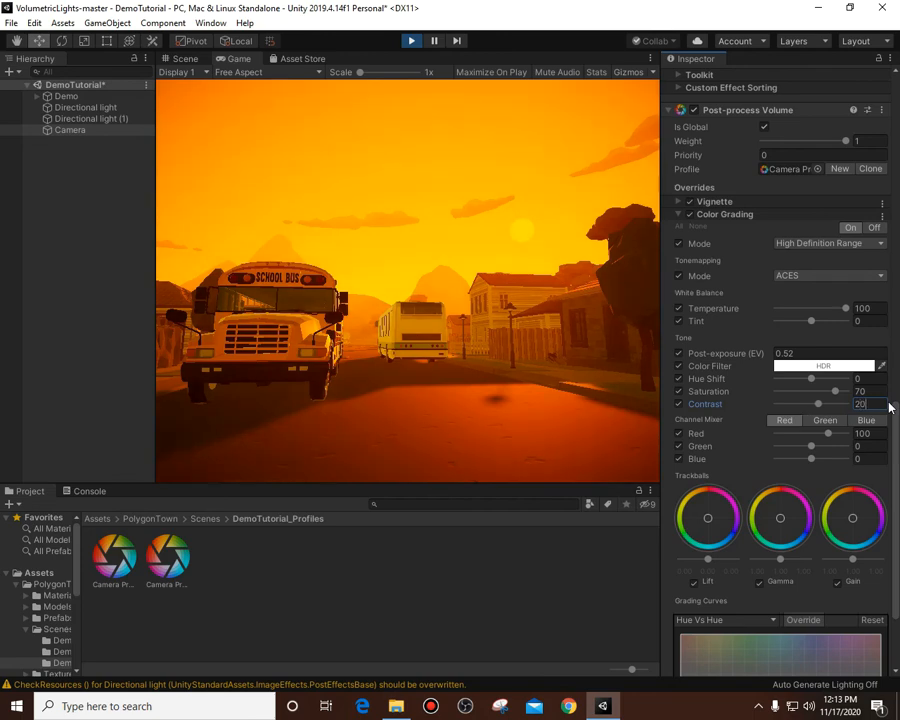
left_click_drag(818, 405, 842, 405)
left_click(872, 404)
type("35")
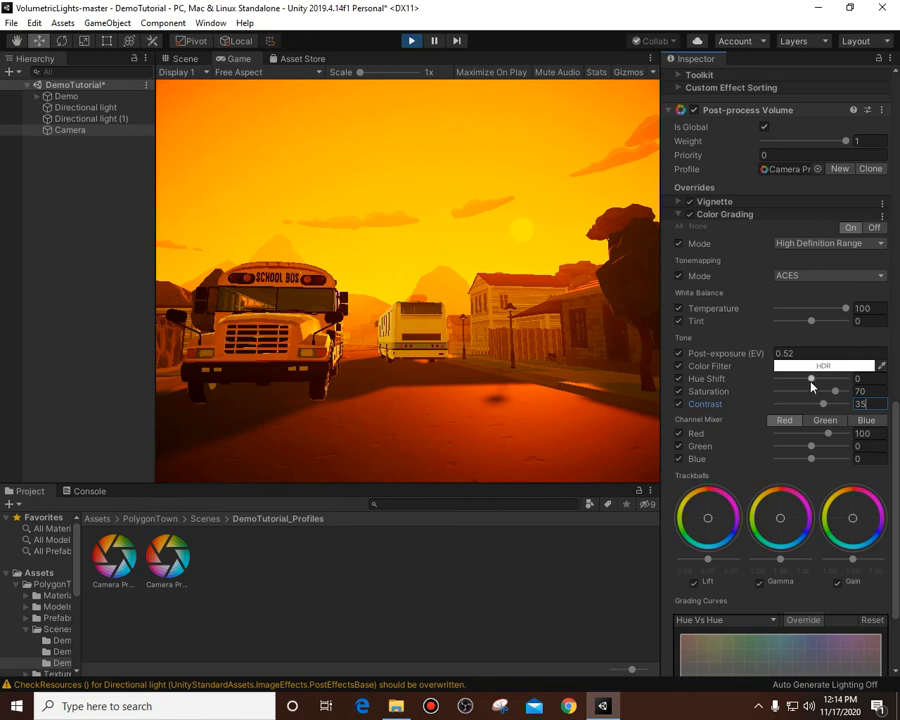
Step: Preview the maximum Hue Shift with the adjusted contrast and return the Hue Shift to 0
left_click_drag(811, 380, 896, 383)
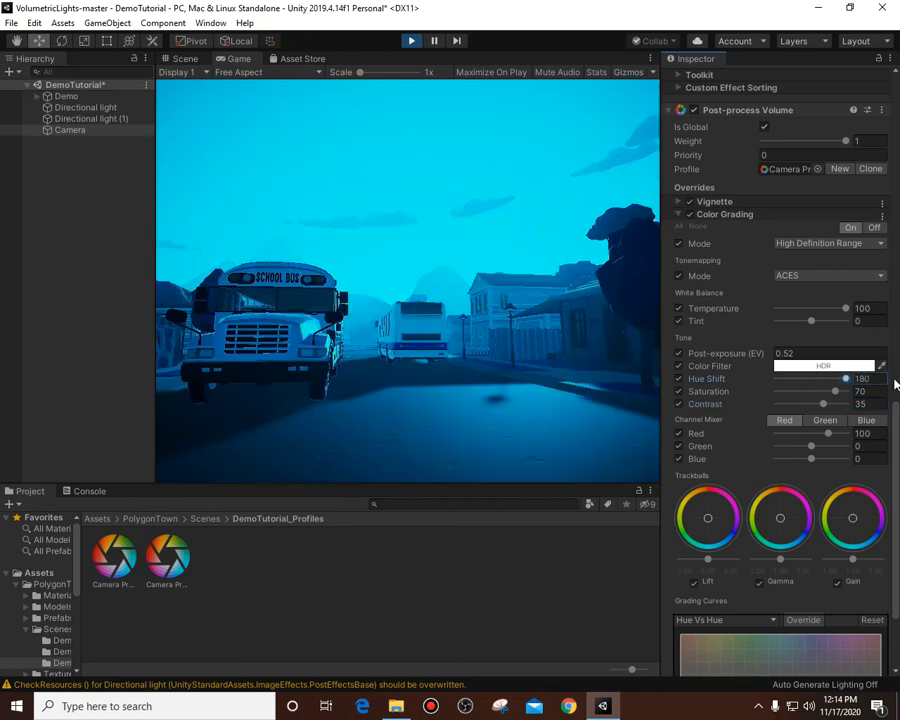
left_click_drag(822, 404, 811, 379)
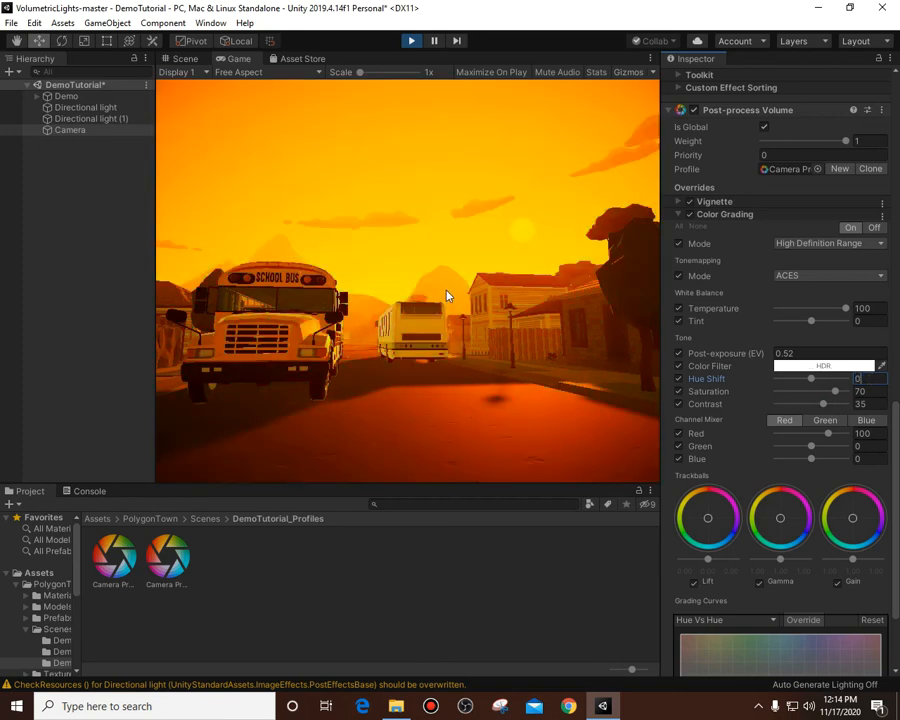